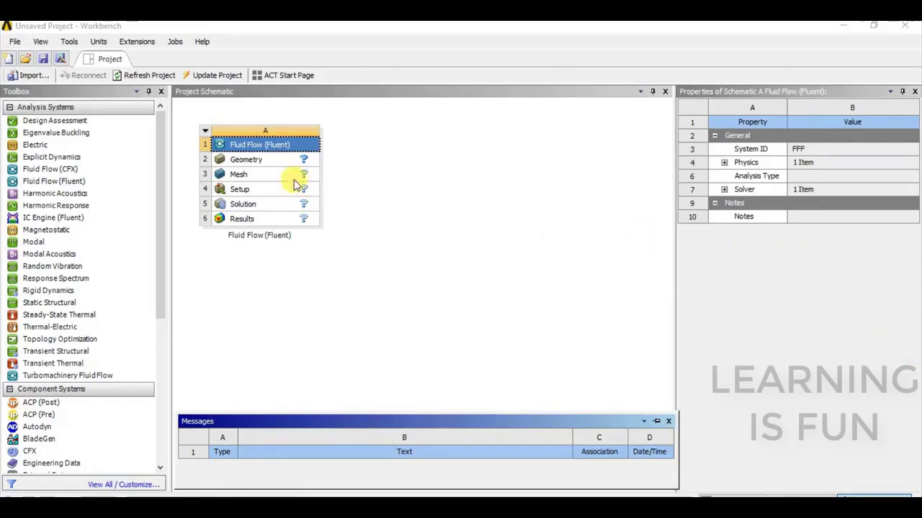
- Change the Geometry cell's Analysis Type from 3D to 2D
{"action": "left_click", "coordinate": [275, 162]}
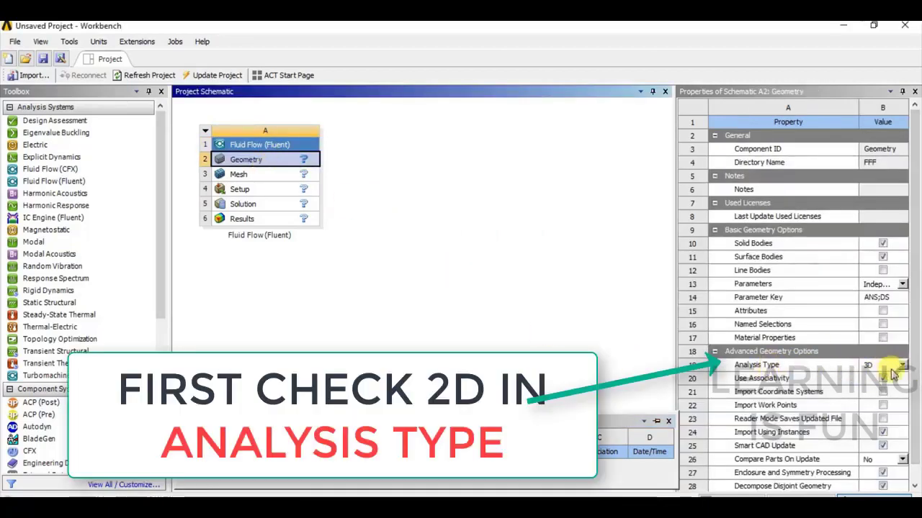
{"action": "left_click", "coordinate": [901, 366]}
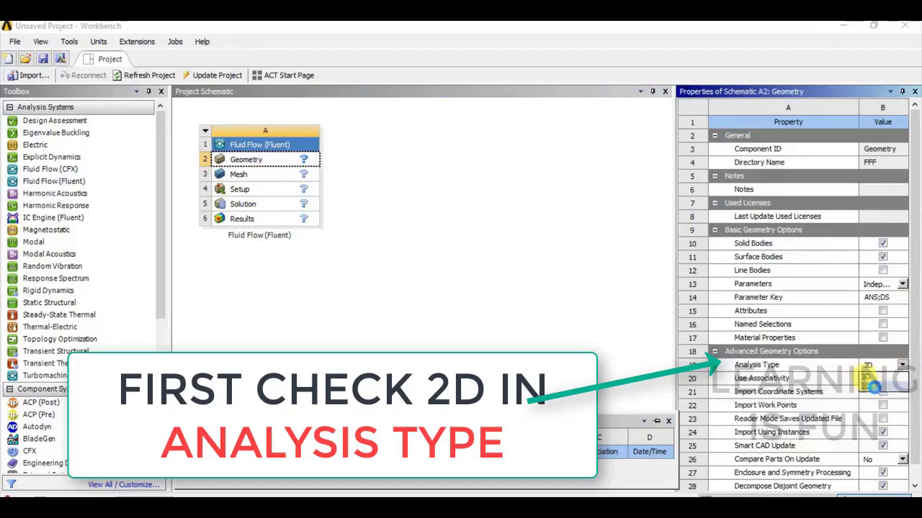
{"action": "left_click", "coordinate": [870, 383]}
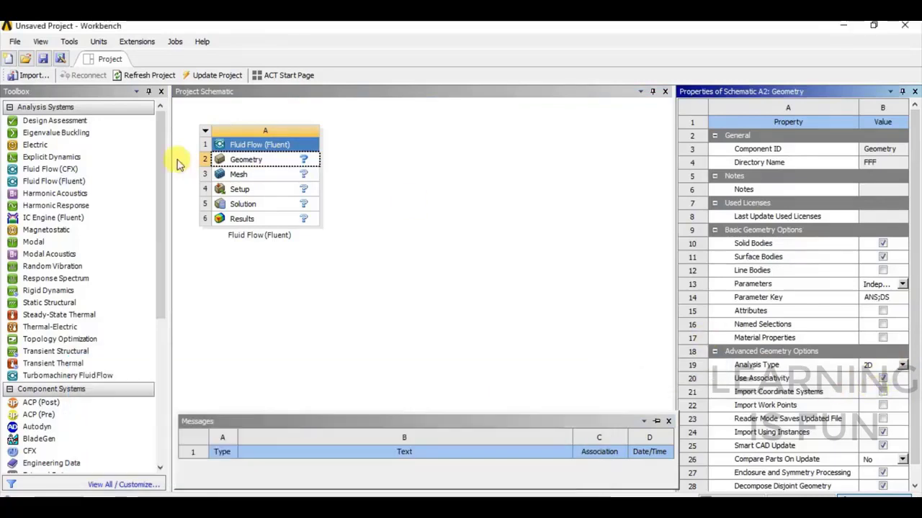
{"action": "right_click", "coordinate": [240, 163]}
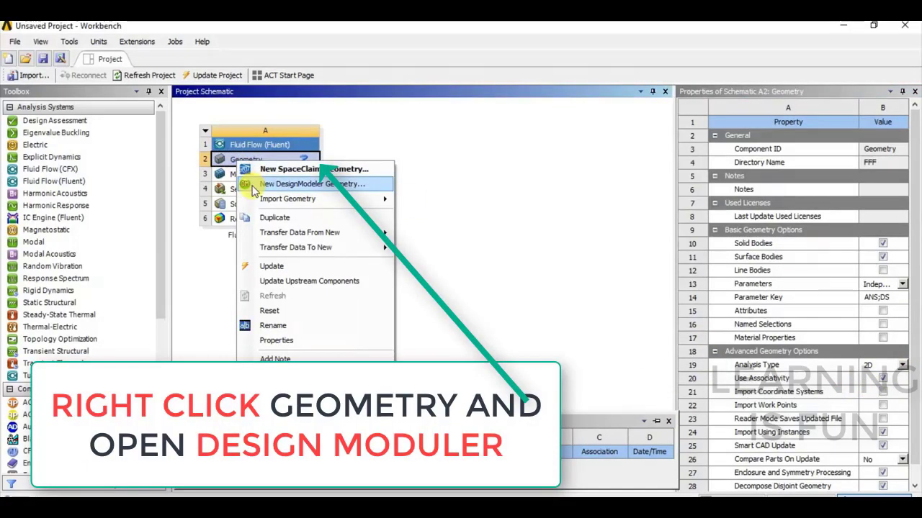
- Launch New DesignModeler Geometry from the Geometry cell's context menu
{"action": "left_click", "coordinate": [253, 185]}
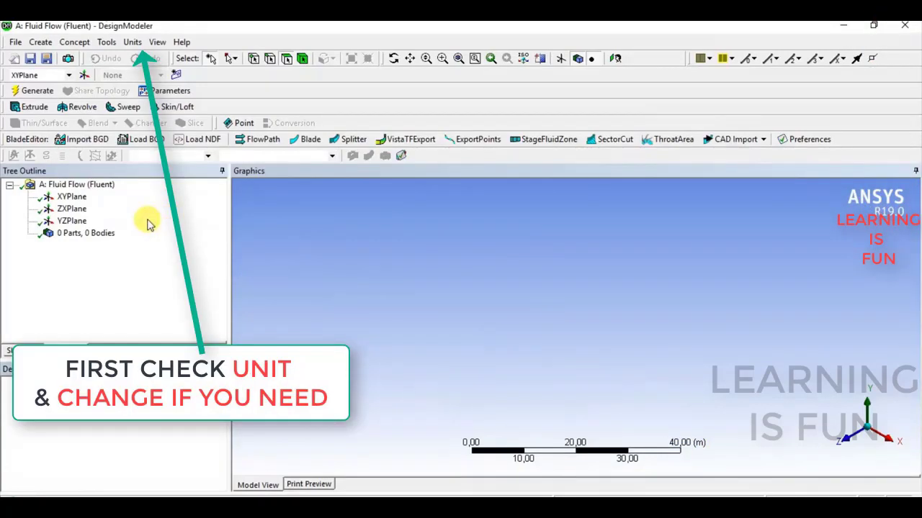
- Create Sketch1 on the XYPlane, view it face-on and zoom in
{"action": "left_click", "coordinate": [64, 200]}
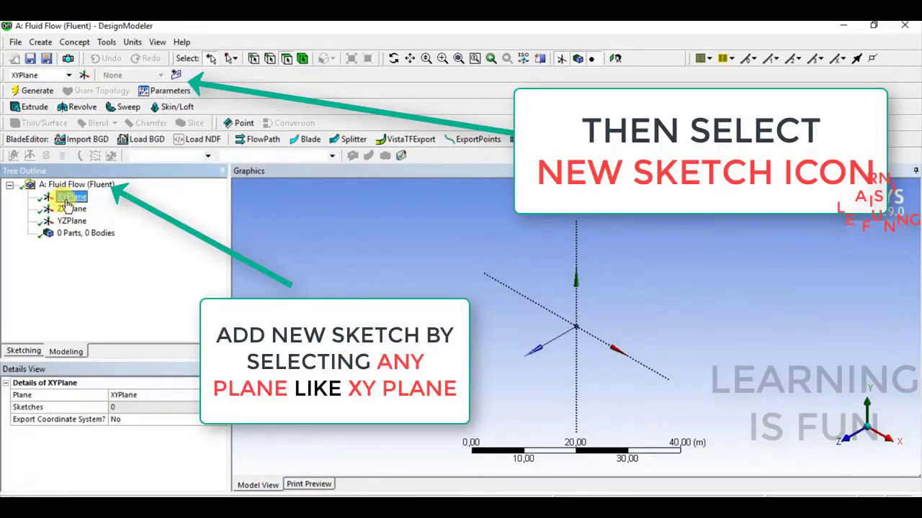
{"action": "left_click", "coordinate": [178, 77]}
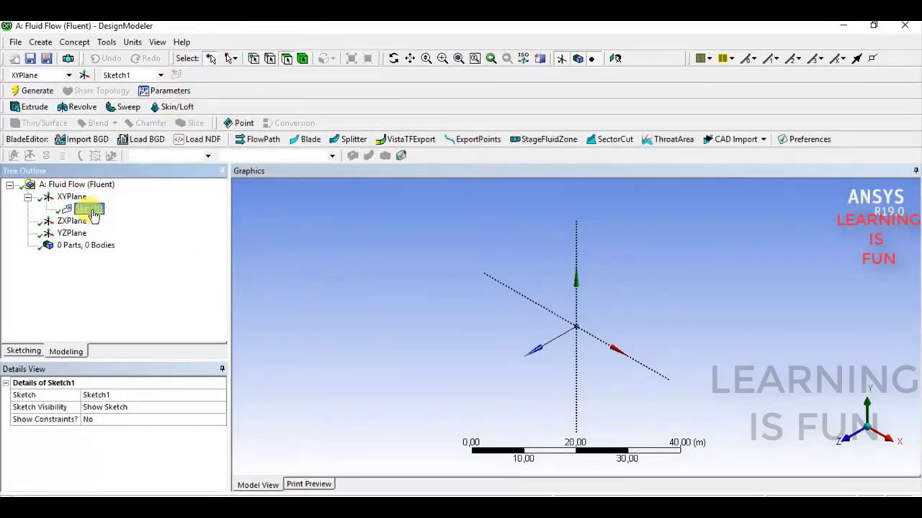
{"action": "left_click", "coordinate": [616, 61]}
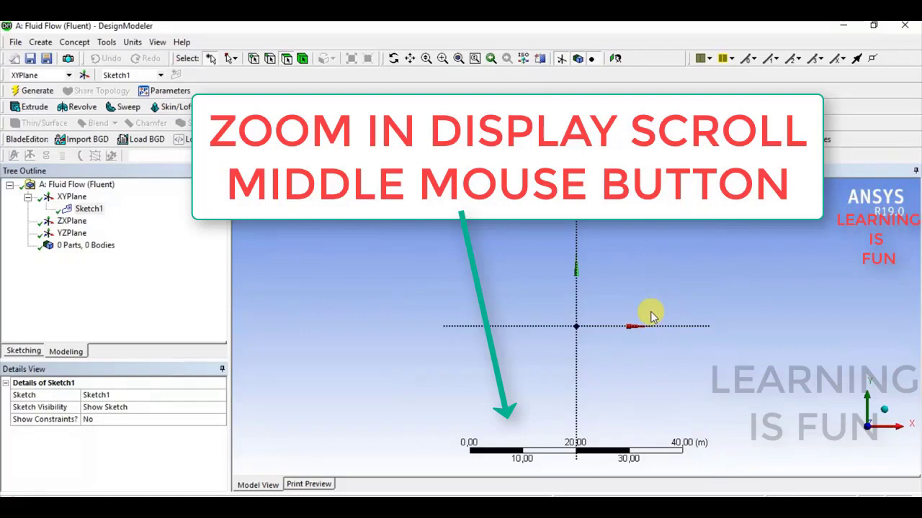
{"action": "scroll", "coordinate": [650, 315], "scroll_direction": "up", "scroll_amount": 1}
{"action": "scroll", "coordinate": [650, 315], "scroll_direction": "up", "scroll_amount": 1}
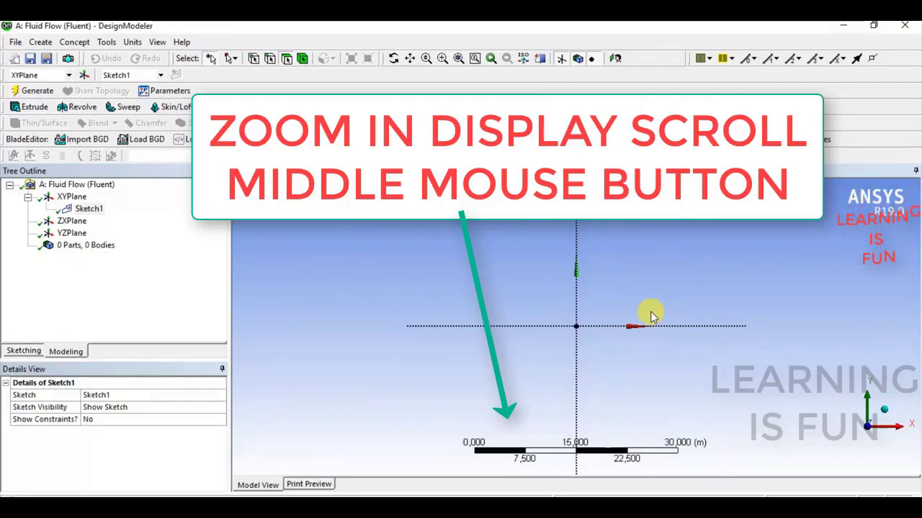
{"action": "scroll", "coordinate": [650, 316], "scroll_direction": "up", "scroll_amount": 1}
{"action": "scroll", "coordinate": [650, 315], "scroll_direction": "up", "scroll_amount": 1}
{"action": "scroll", "coordinate": [650, 315], "scroll_direction": "up", "scroll_amount": 1}
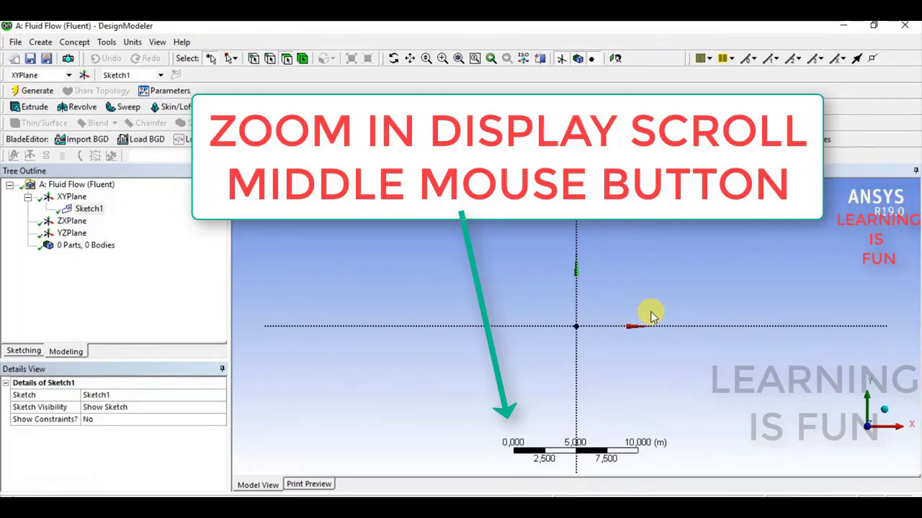
{"action": "scroll", "coordinate": [650, 315], "scroll_direction": "up", "scroll_amount": 2}
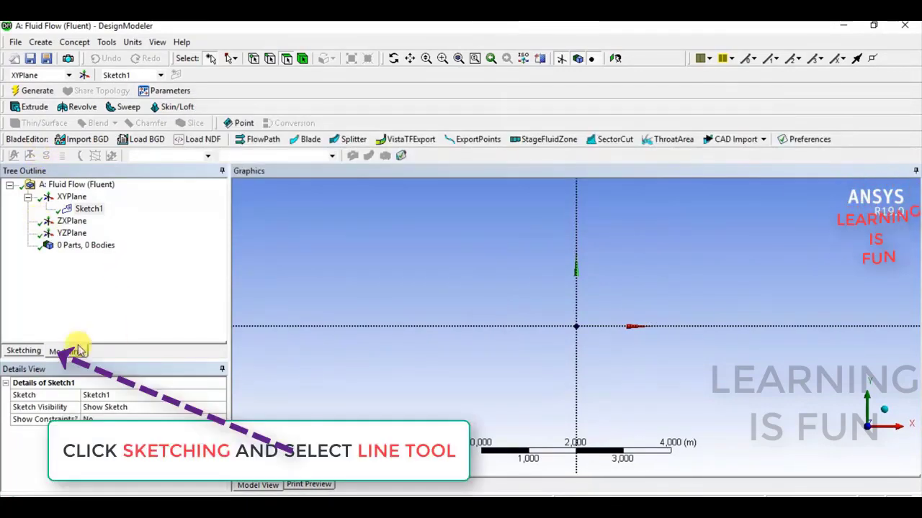
- Draw a closed eight-line profile, starting and ending on the vertical axis above the origin
{"action": "left_click", "coordinate": [19, 355]}
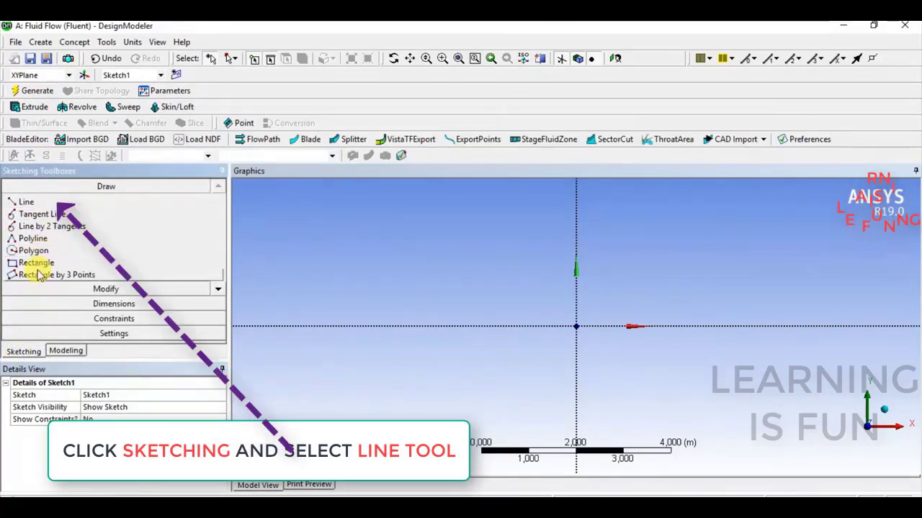
{"action": "left_click", "coordinate": [26, 202]}
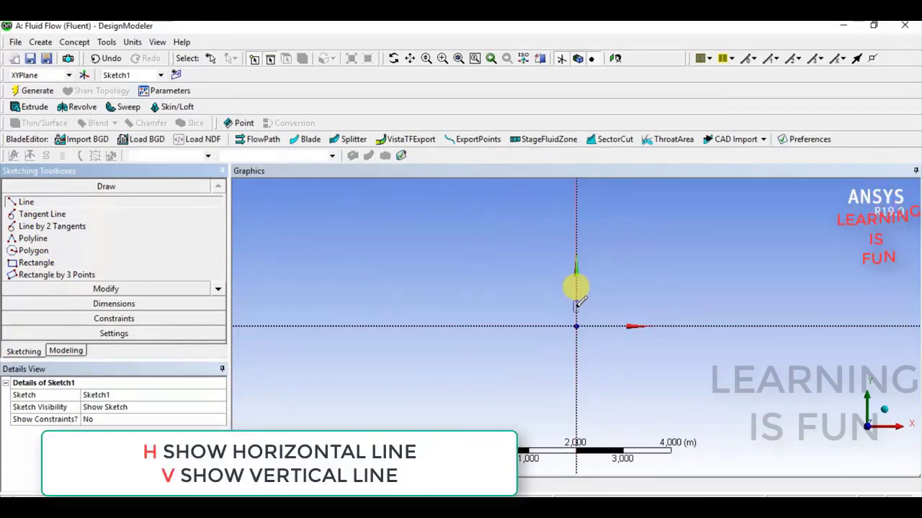
{"action": "left_click", "coordinate": [576, 309]}
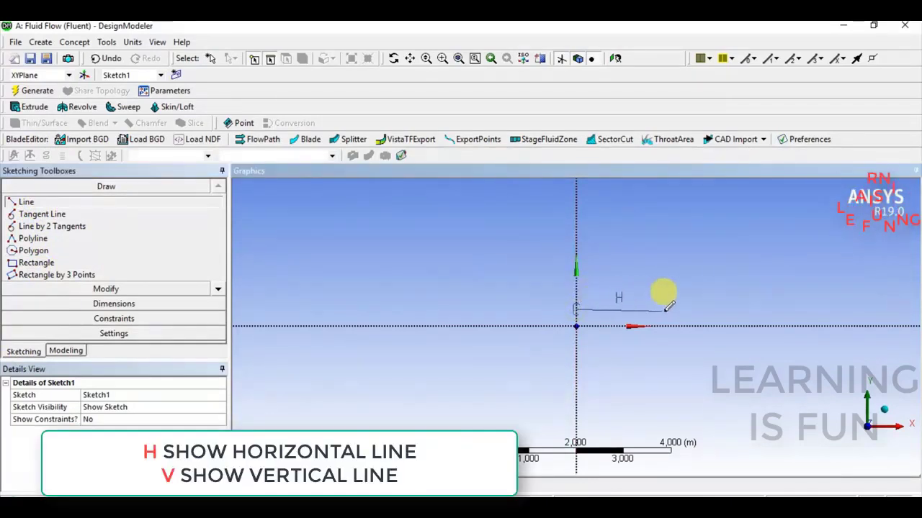
{"action": "left_click", "coordinate": [720, 308]}
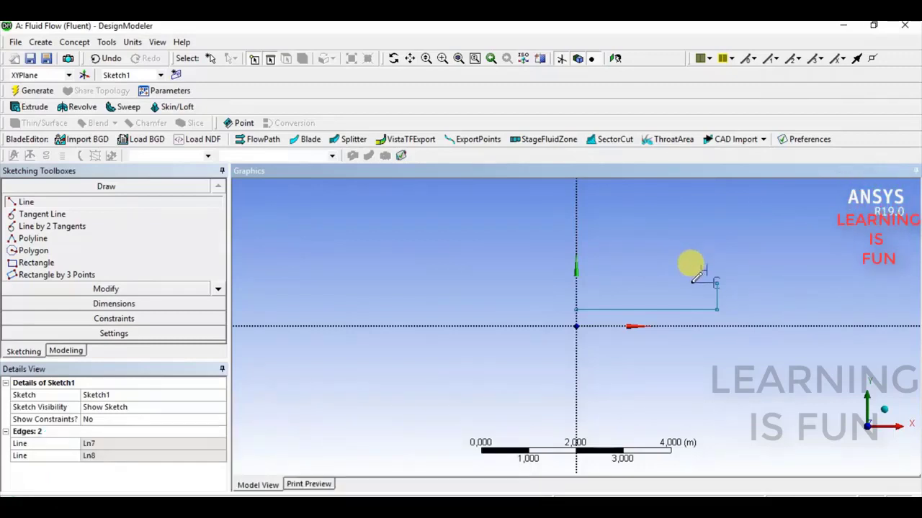
{"action": "left_click", "coordinate": [692, 282]}
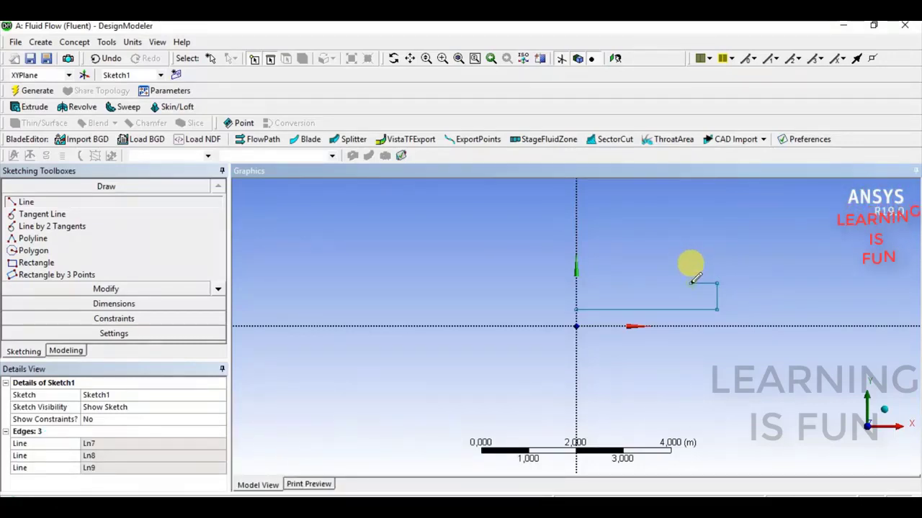
{"action": "left_click", "coordinate": [672, 259]}
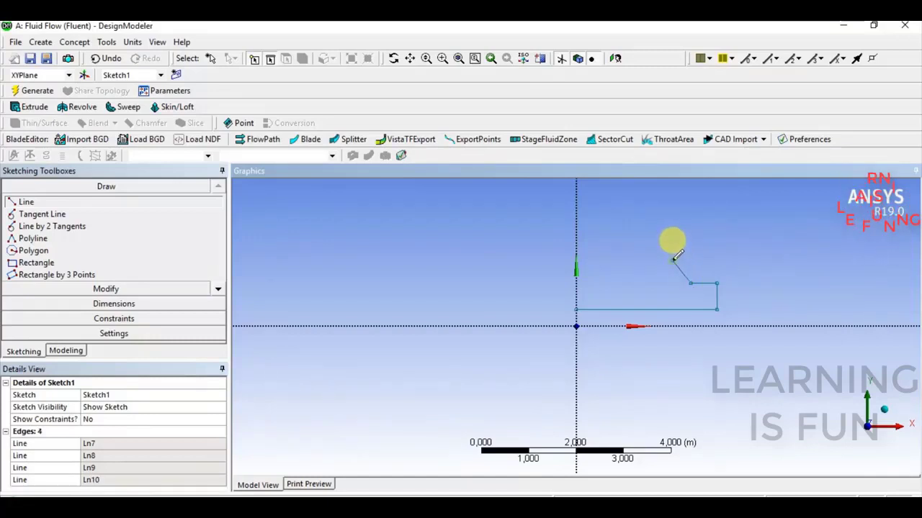
{"action": "left_click", "coordinate": [623, 259]}
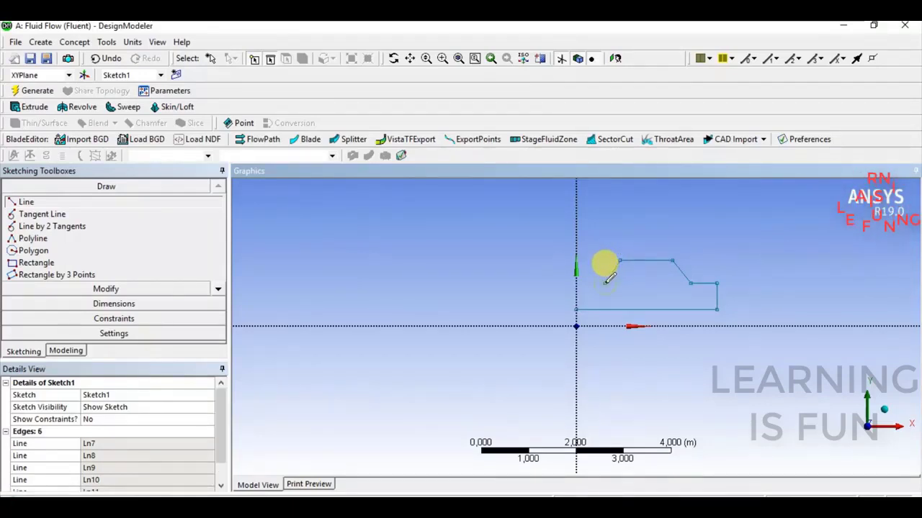
{"action": "left_click", "coordinate": [605, 283]}
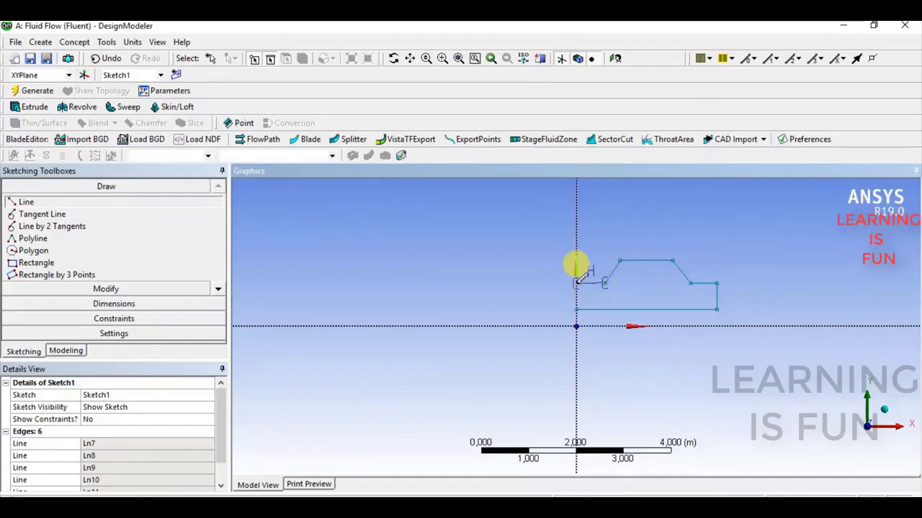
{"action": "left_click", "coordinate": [576, 282]}
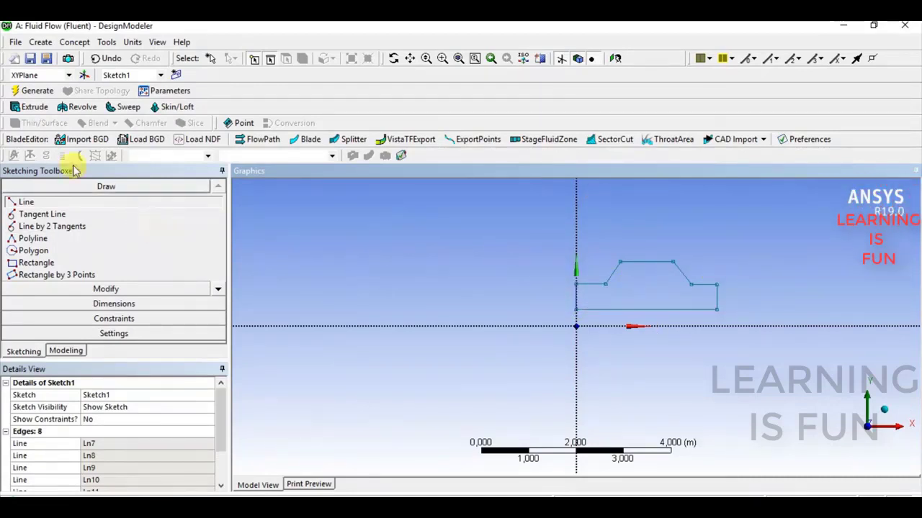
- Add width dimension L1 below the sketch and set it to 3 m
{"action": "left_click", "coordinate": [146, 303]}
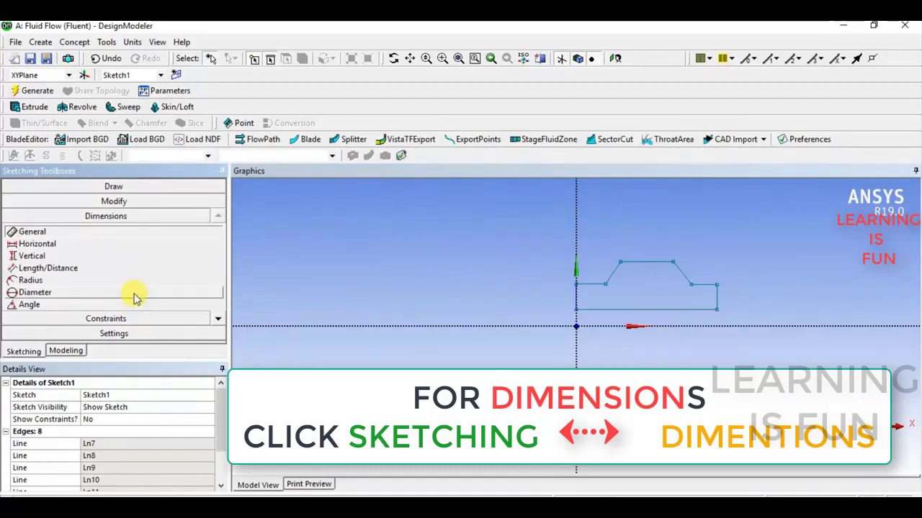
{"action": "left_click", "coordinate": [33, 268]}
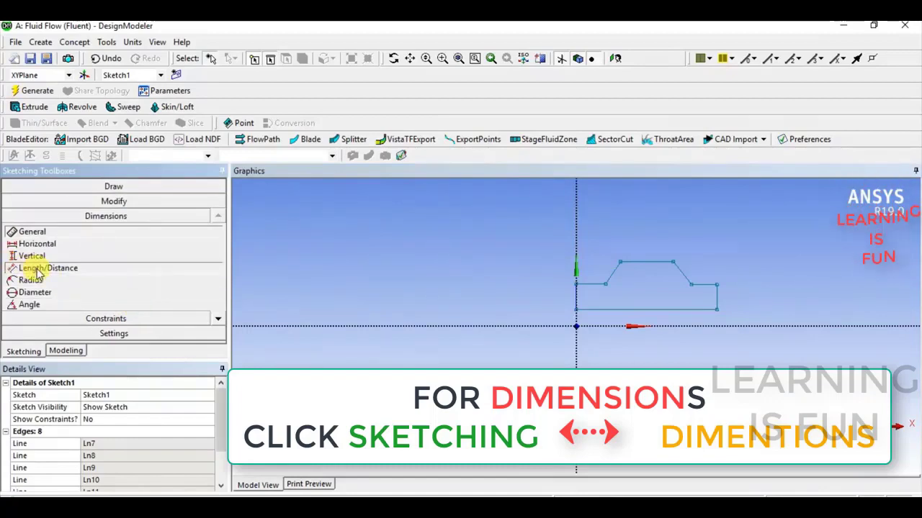
{"action": "left_click", "coordinate": [576, 306]}
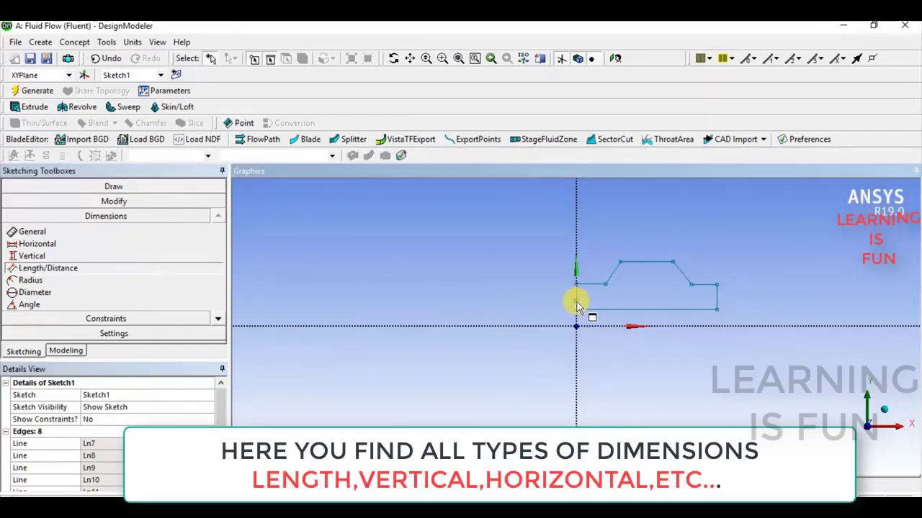
{"action": "left_click", "coordinate": [717, 300]}
{"action": "left_click", "coordinate": [675, 349]}
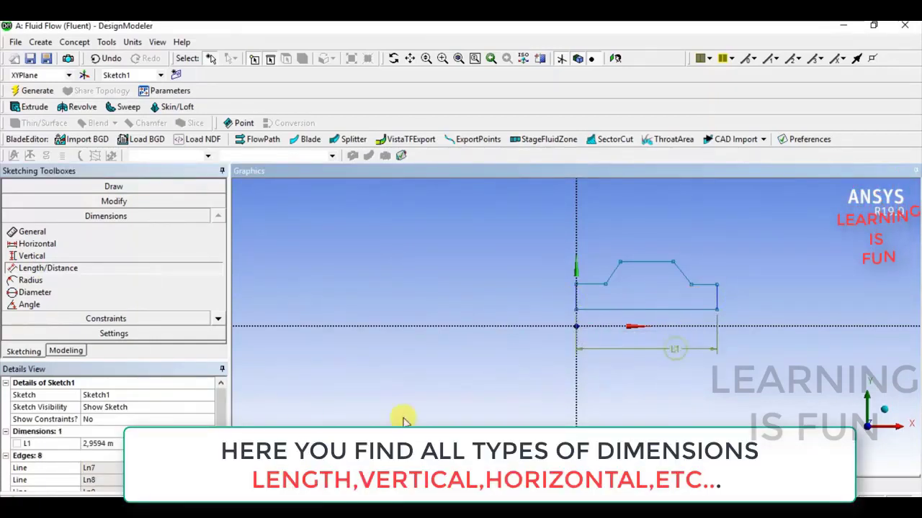
{"action": "left_click", "coordinate": [120, 443]}
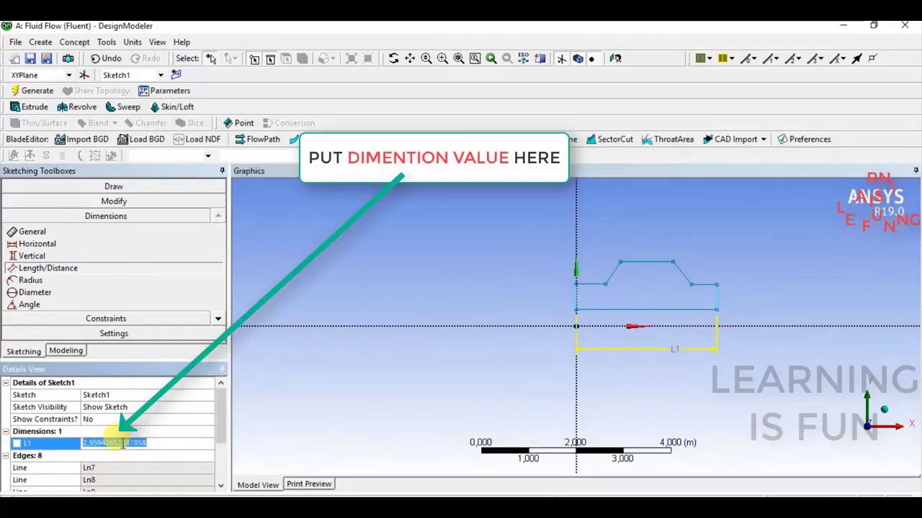
{"action": "type", "text": "3"}
{"action": "key", "text": "Return"}
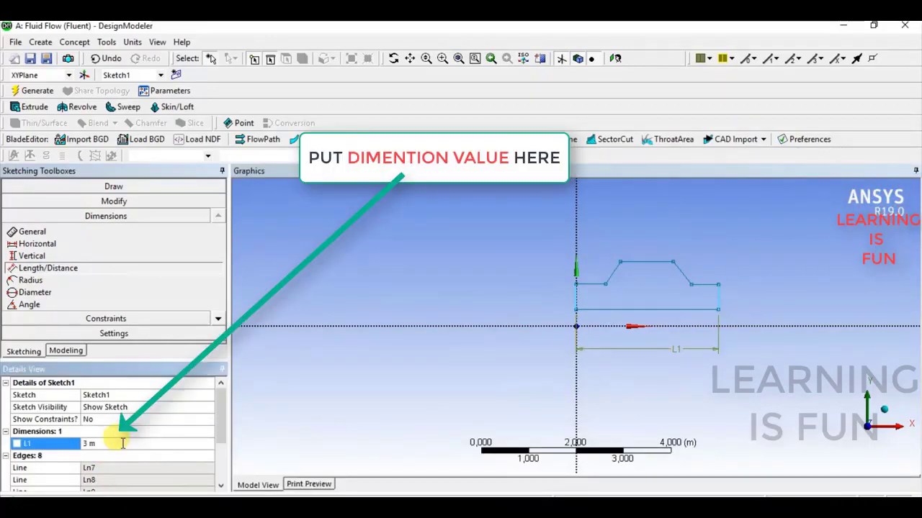
- Add height dimension L2 on the left side and set it to 1,6 m
{"action": "left_click", "coordinate": [645, 272]}
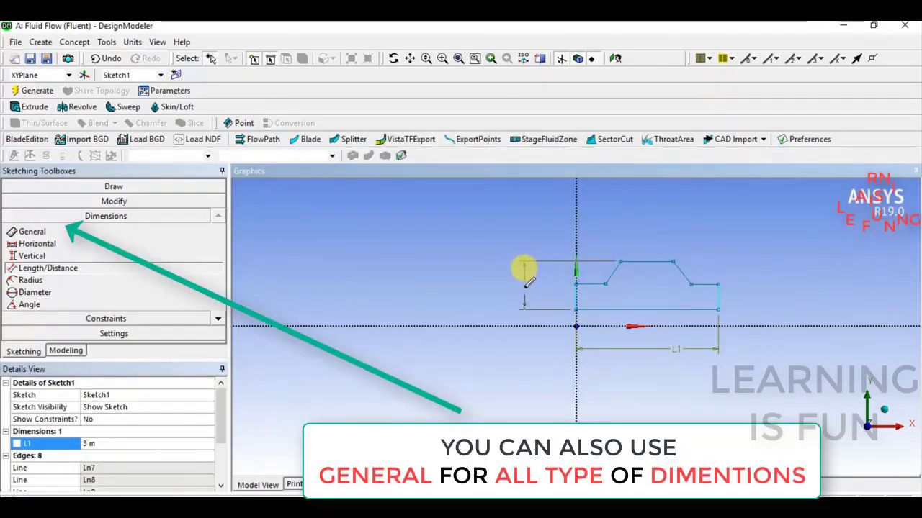
{"action": "left_click", "coordinate": [525, 285]}
{"action": "left_click", "coordinate": [101, 457]}
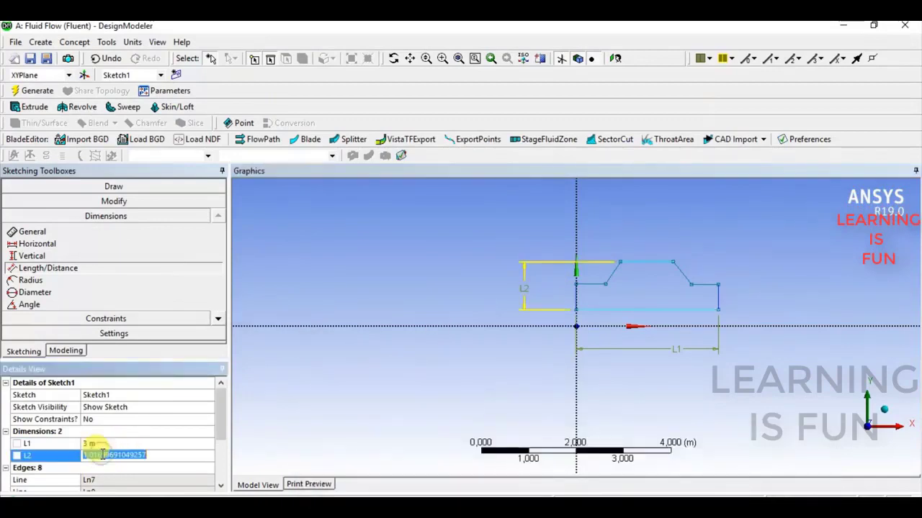
{"action": "type", "text": "1"}
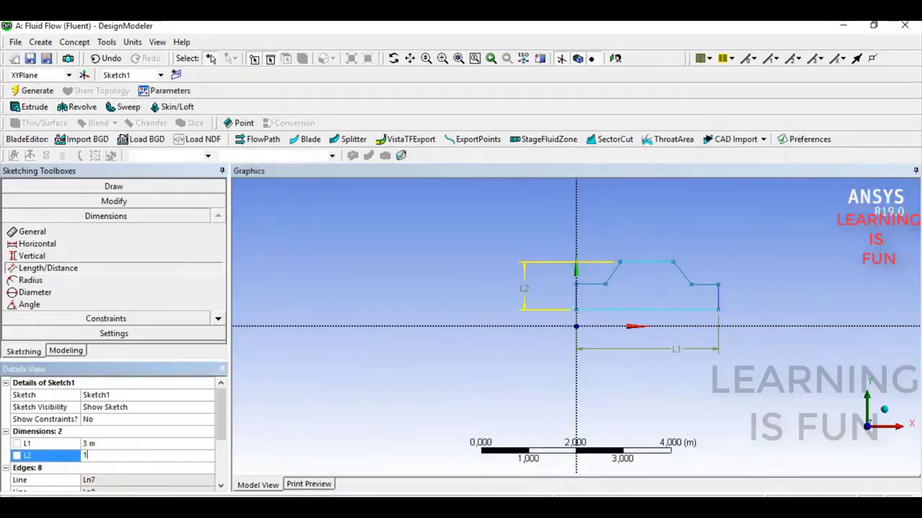
{"action": "type", "text": ",6"}
{"action": "key", "text": "Return"}
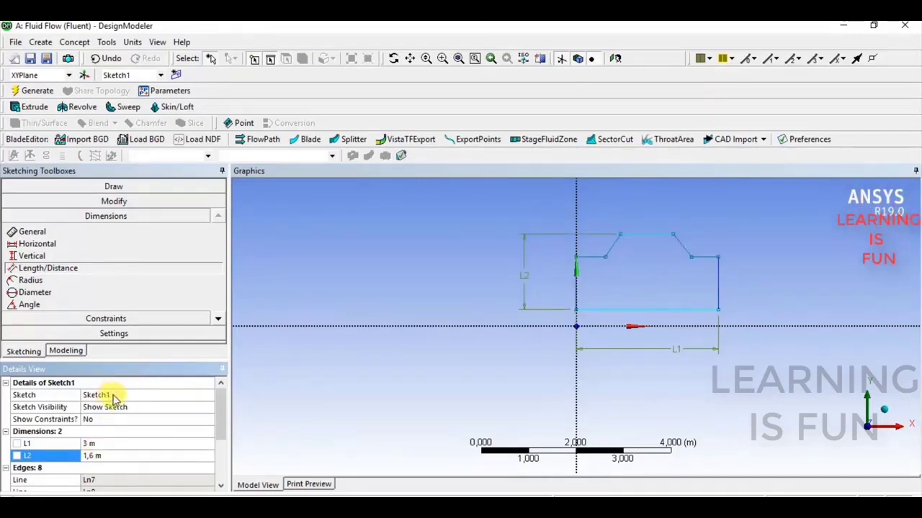
- Add length dimension L3 on the left edge, set to 1 m
{"action": "left_click", "coordinate": [151, 268]}
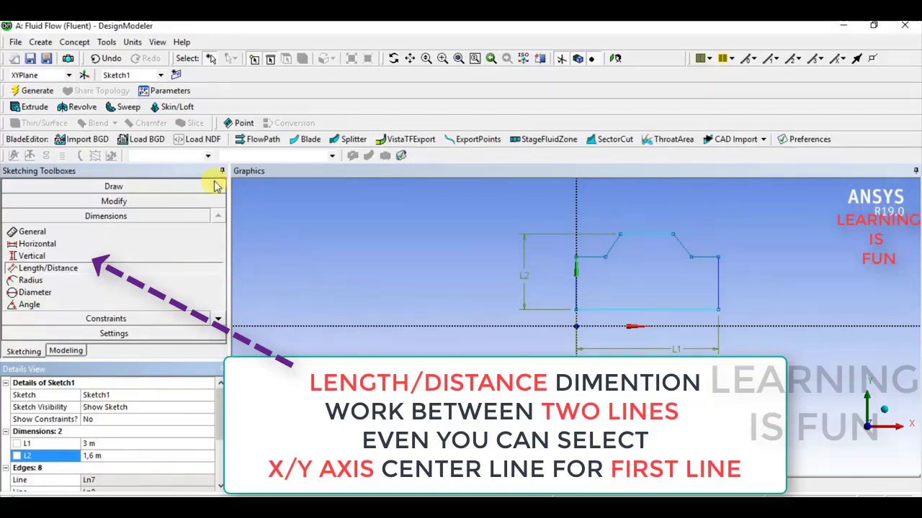
{"action": "left_click", "coordinate": [585, 264]}
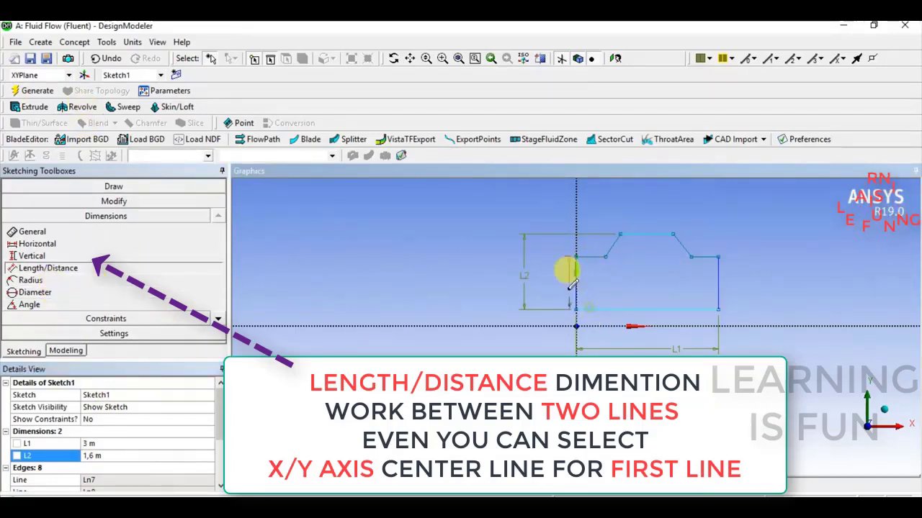
{"action": "left_click", "coordinate": [502, 299]}
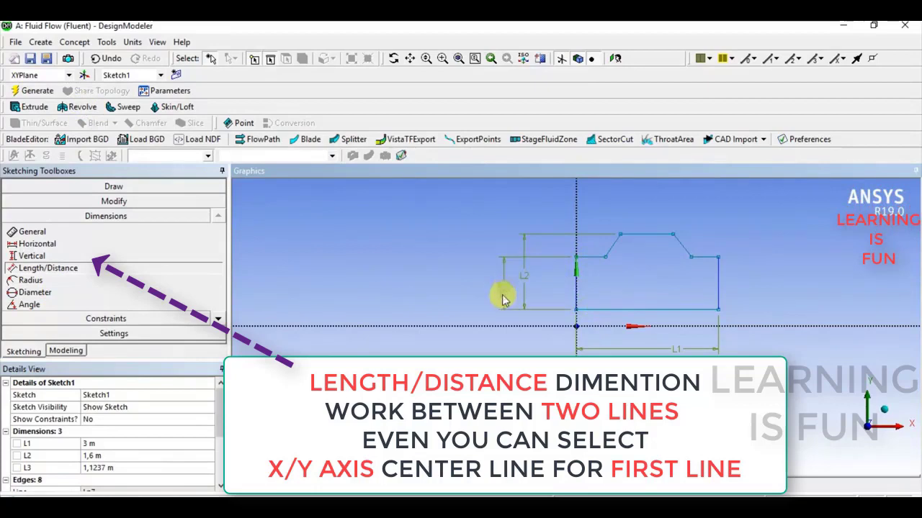
{"action": "left_click", "coordinate": [113, 468]}
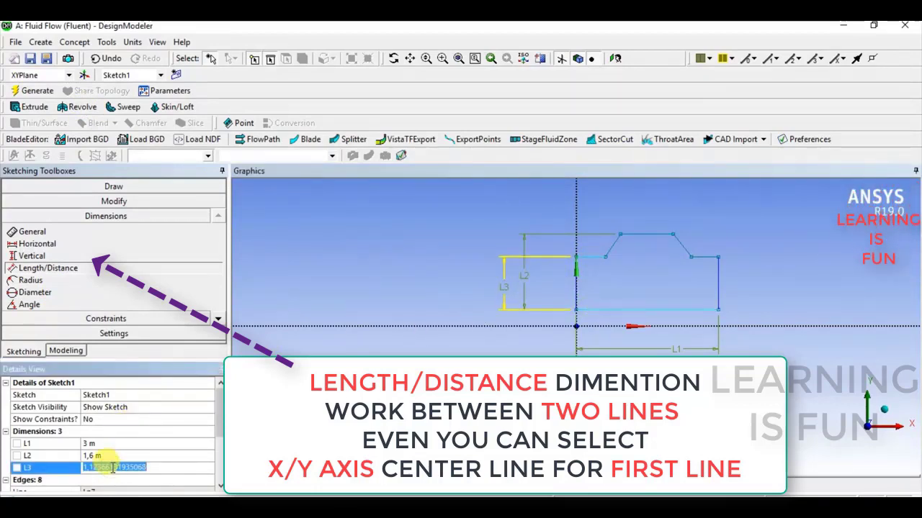
{"action": "type", "text": "1"}
{"action": "key", "text": "Return"}
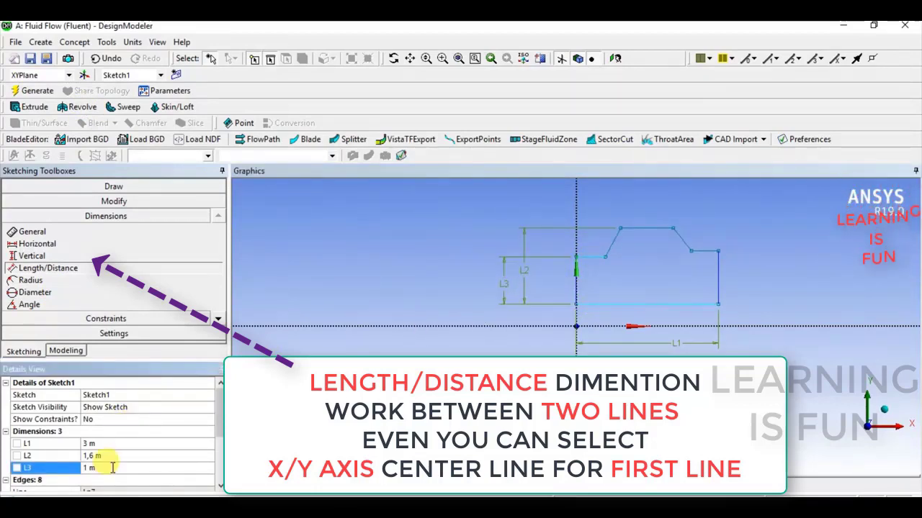
- Dimension the X axis to bottom line distance as L4 = 0,3 m
{"action": "left_click", "coordinate": [607, 325]}
{"action": "left_click", "coordinate": [559, 305]}
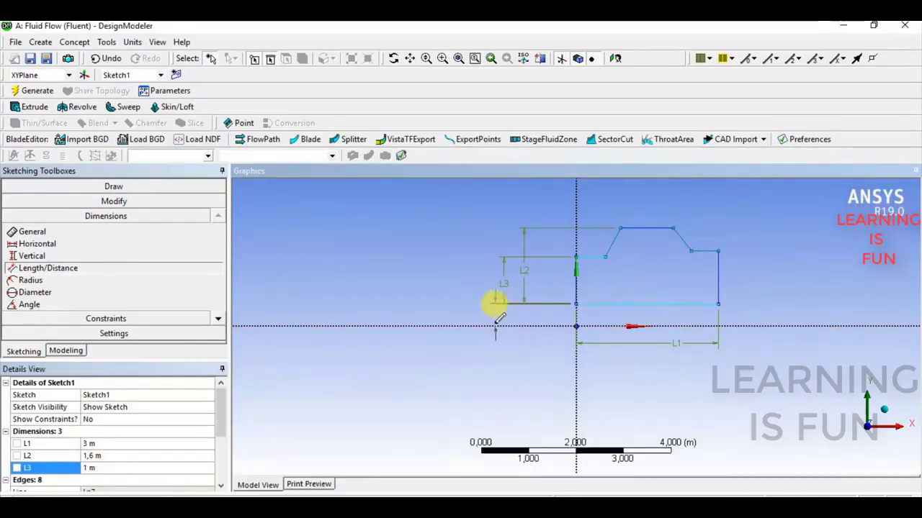
{"action": "left_click", "coordinate": [477, 317]}
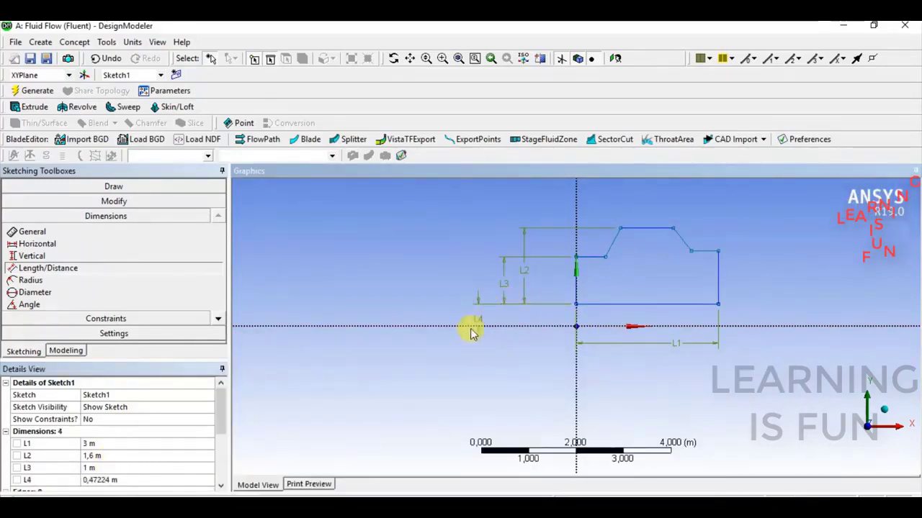
{"action": "left_click", "coordinate": [98, 480]}
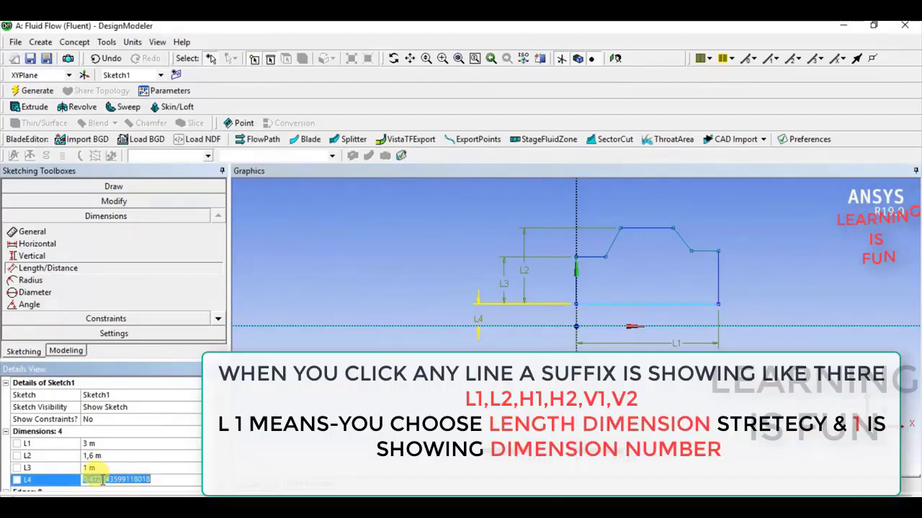
{"action": "type", "text": "0,3"}
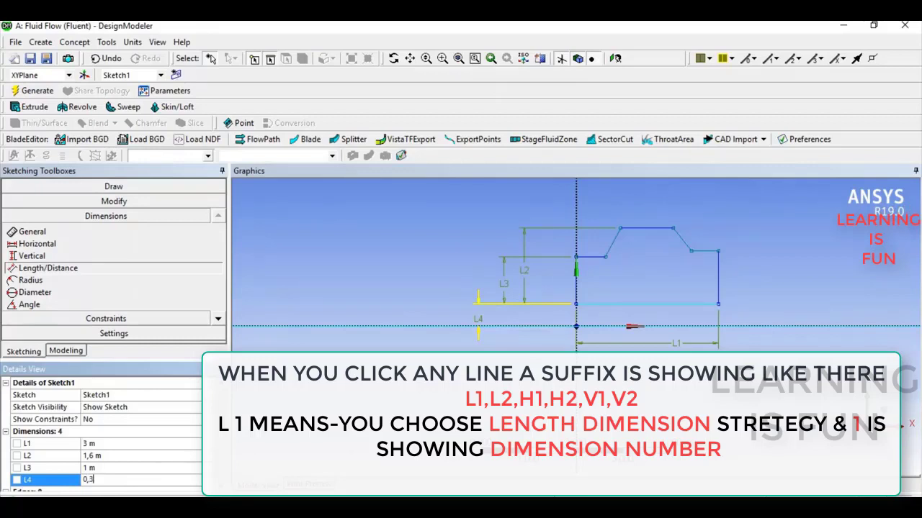
{"action": "key", "text": "Return"}
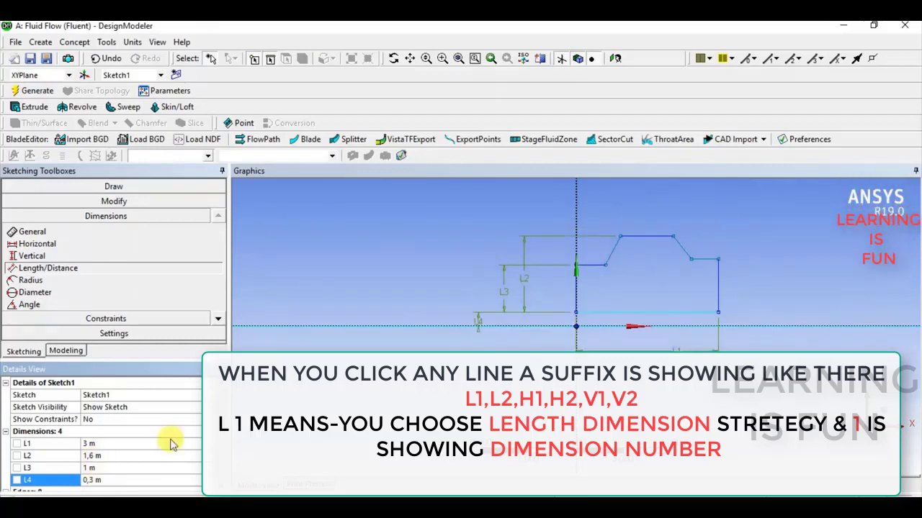
- Revise the L3 value to 0,9 m
{"action": "left_click", "coordinate": [103, 468]}
{"action": "type", "text": "0"}
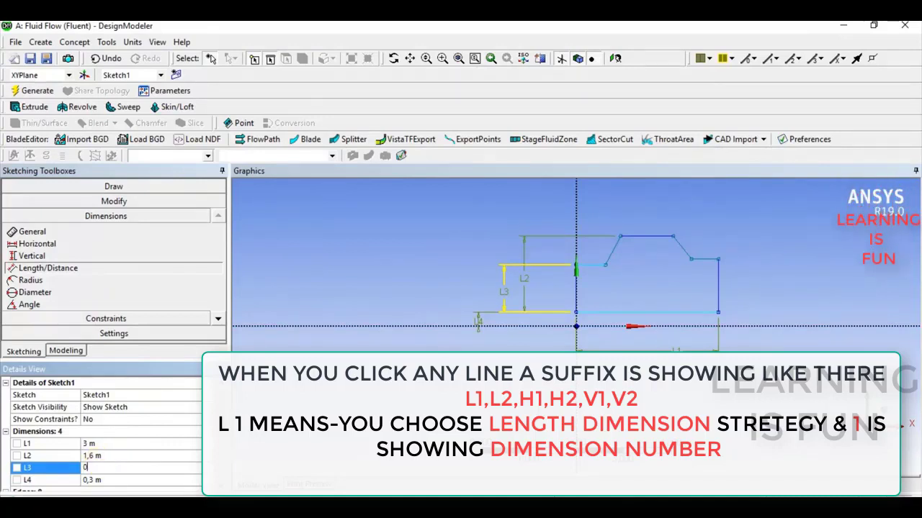
{"action": "type", "text": ",8"}
{"action": "key", "text": "Return"}
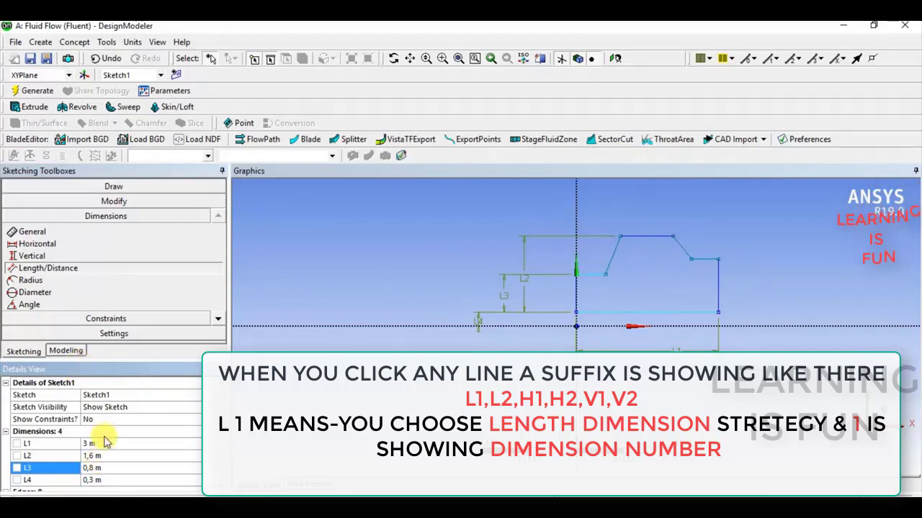
{"action": "type", "text": "0,9"}
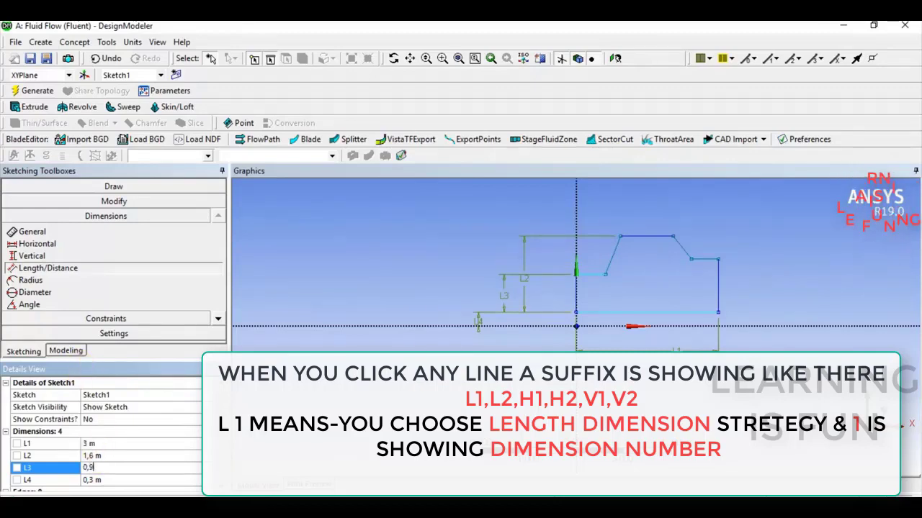
{"action": "key", "text": "Return"}
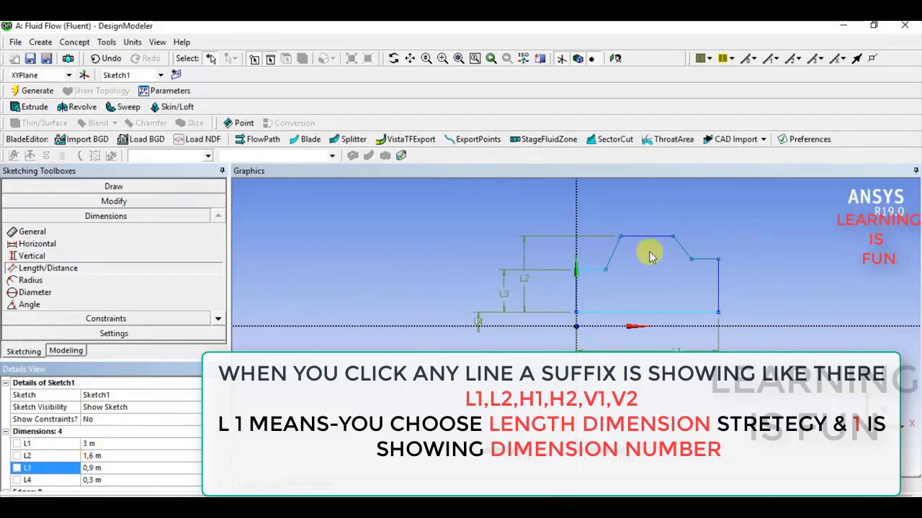
- Add right-side length dimension L5 and set it to 0,9 m
{"action": "left_click", "coordinate": [717, 268]}
{"action": "left_click", "coordinate": [699, 311]}
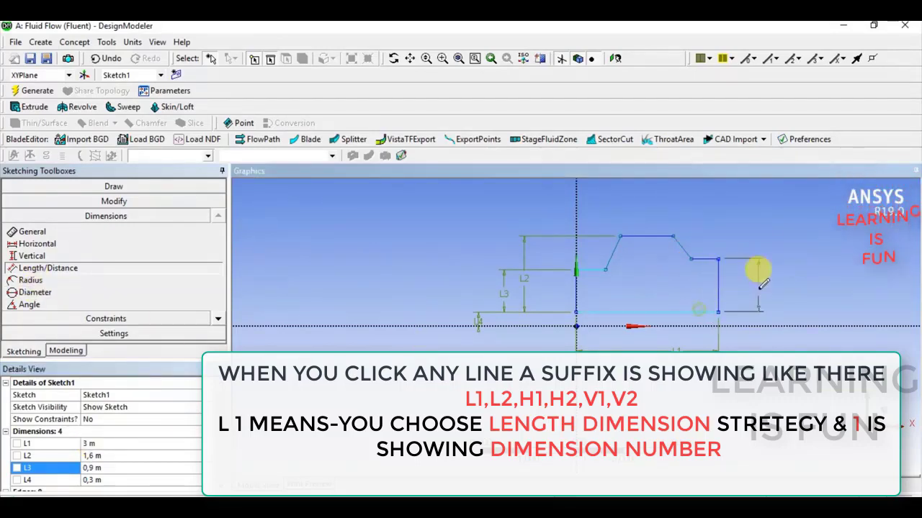
{"action": "left_click", "coordinate": [764, 285]}
{"action": "scroll", "coordinate": [118, 454], "scroll_direction": "down", "scroll_amount": 1}
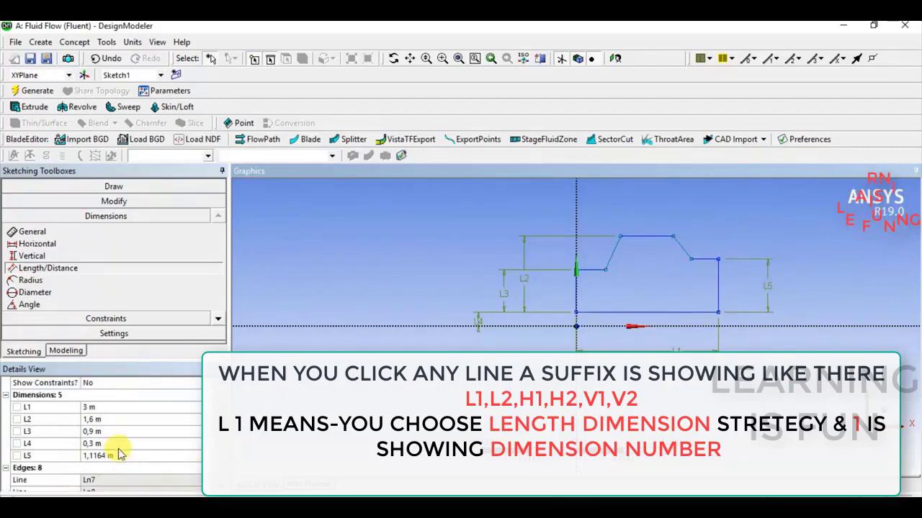
{"action": "left_click", "coordinate": [116, 455]}
{"action": "type", "text": "0,"}
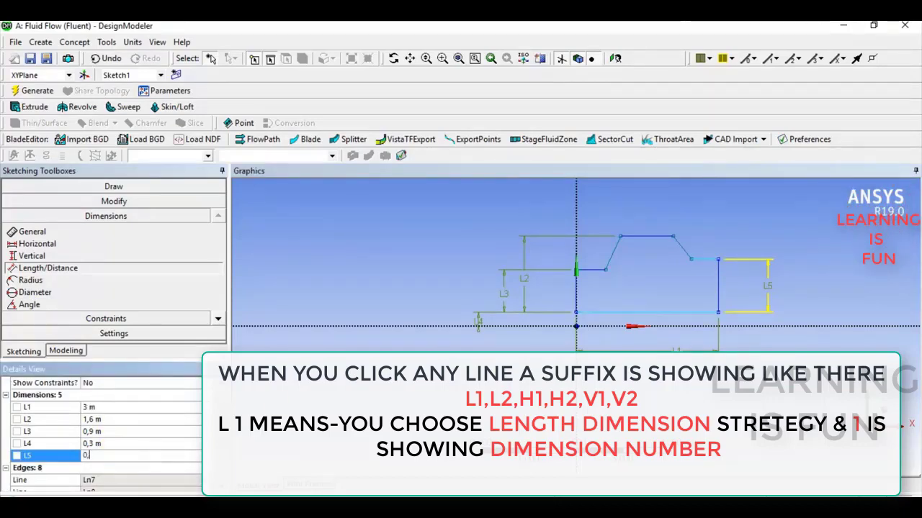
{"action": "type", "text": "8"}
{"action": "type", "text": "9"}
{"action": "key", "text": "Return"}
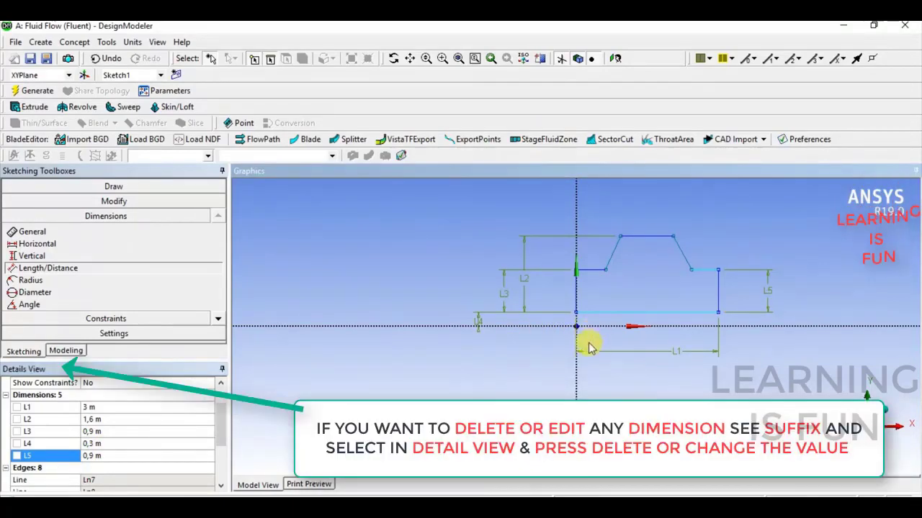
- Add angle dimensions A6 and A7 at the slanted edges, keeping A6 at 120°
{"action": "left_click", "coordinate": [45, 306]}
{"action": "left_click", "coordinate": [45, 306]}
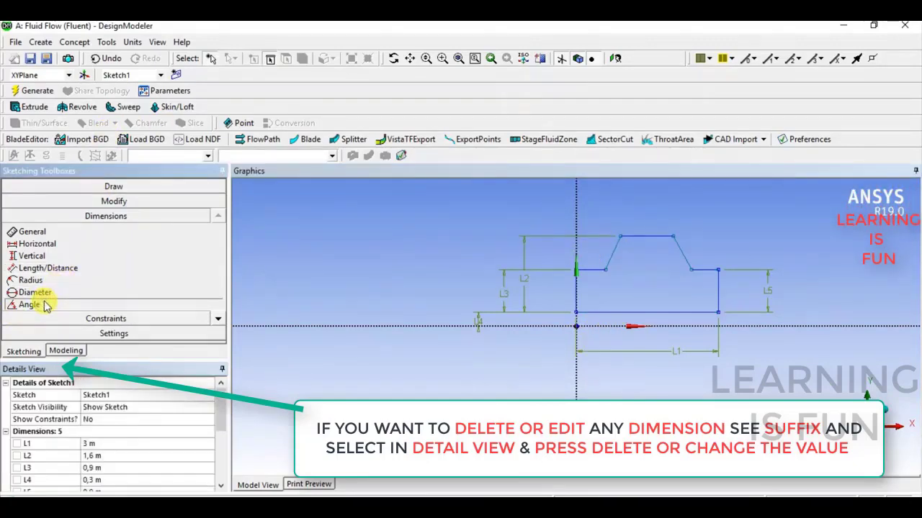
{"action": "left_click", "coordinate": [612, 261]}
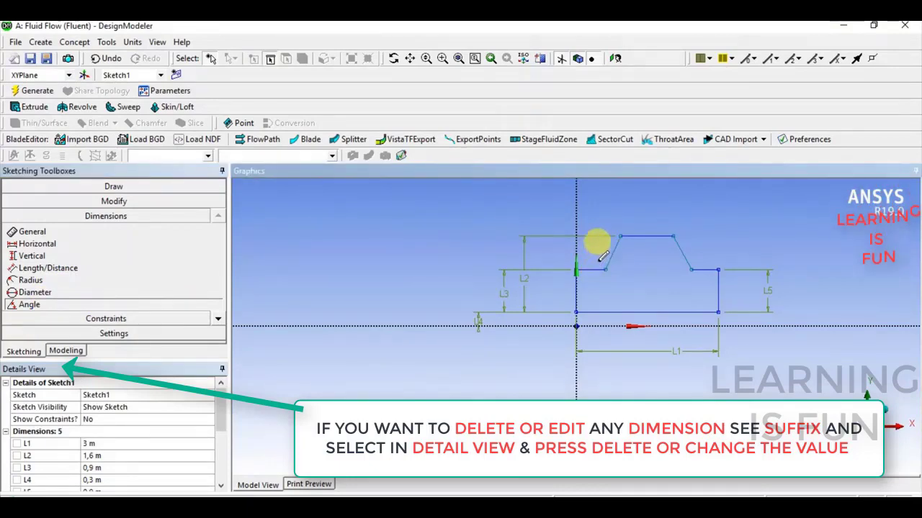
{"action": "left_click", "coordinate": [598, 267]}
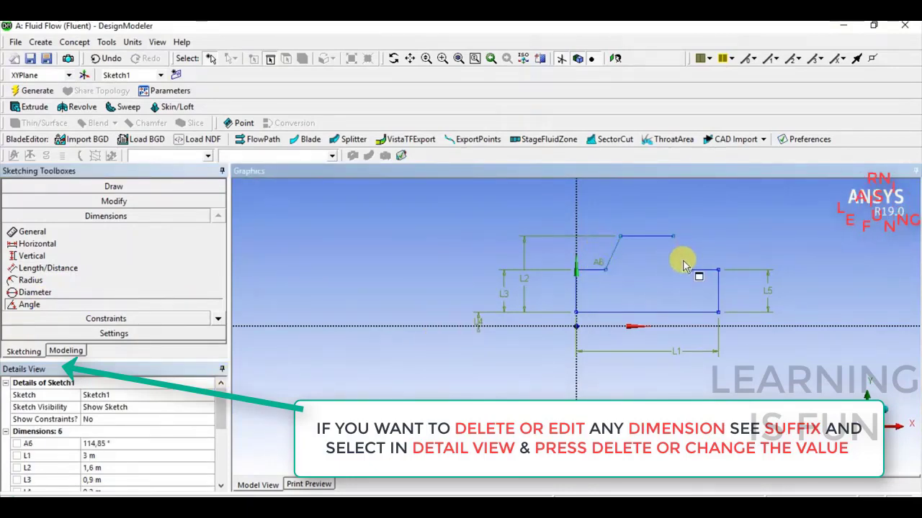
{"action": "left_click", "coordinate": [683, 262]}
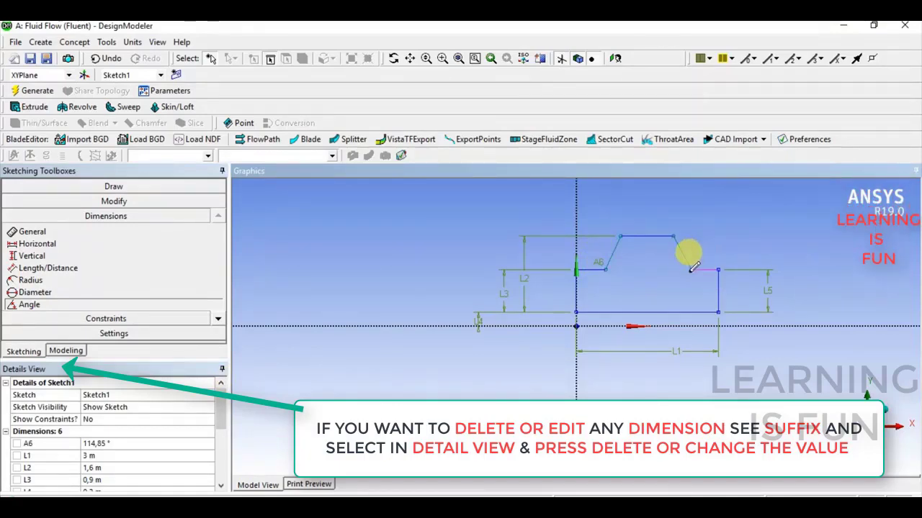
{"action": "left_click", "coordinate": [693, 270]}
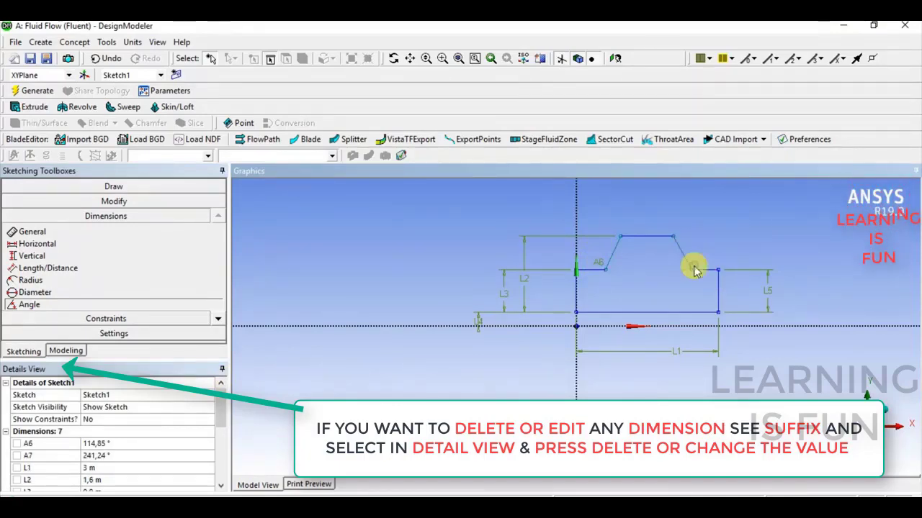
{"action": "left_click", "coordinate": [106, 443]}
{"action": "type", "text": "120"}
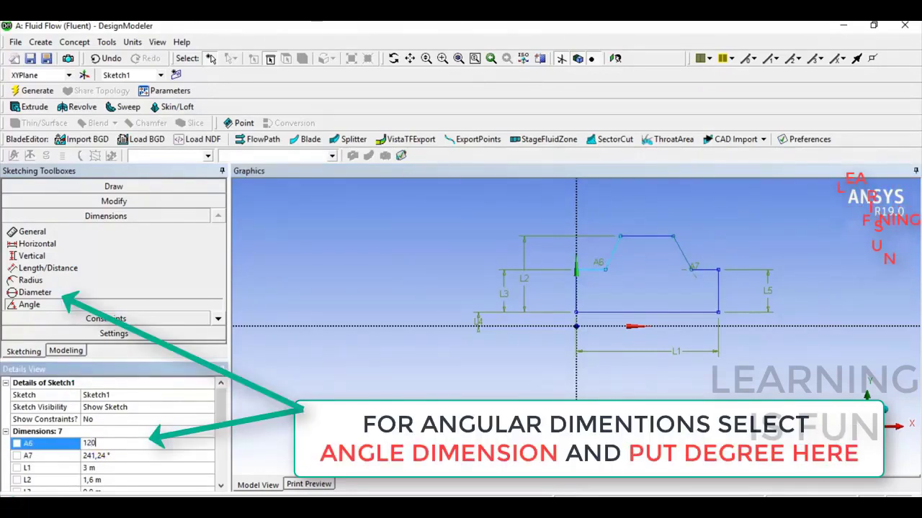
{"action": "key", "text": "Return"}
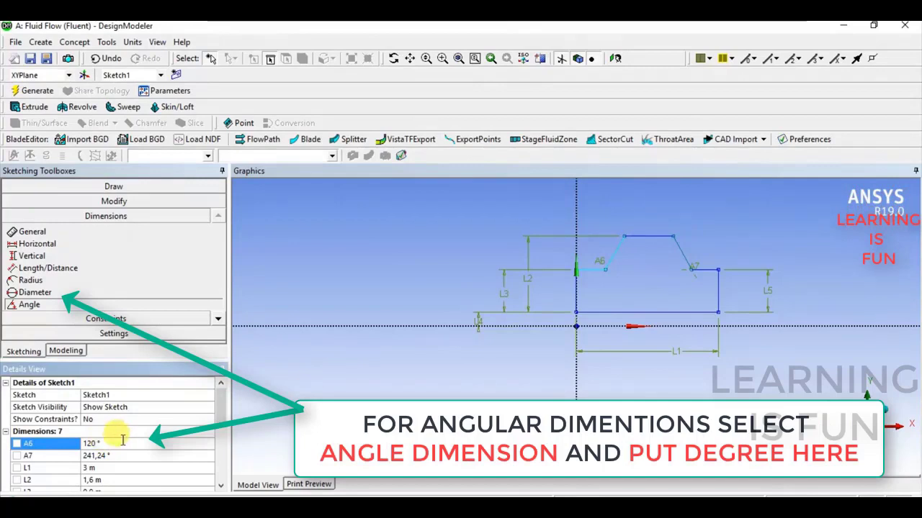
- Change the A7 angle value to 240°
{"action": "left_click", "coordinate": [117, 456]}
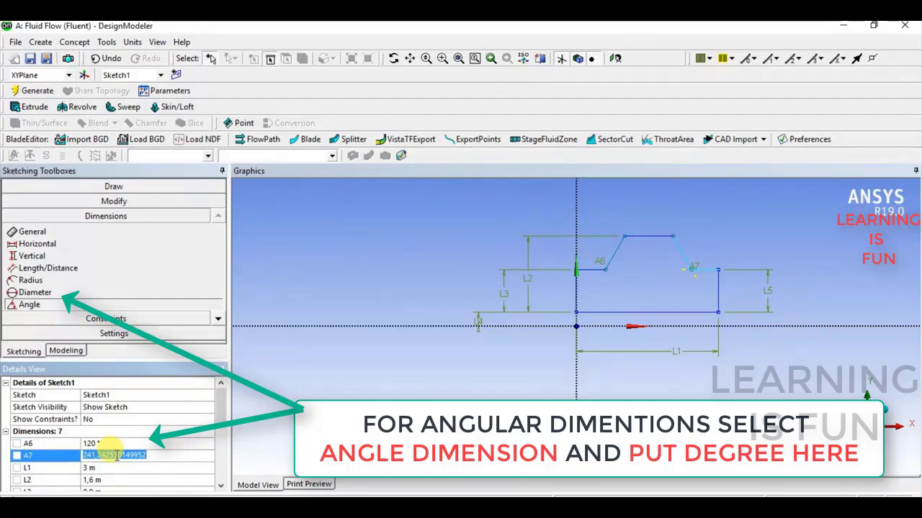
{"action": "type", "text": "240"}
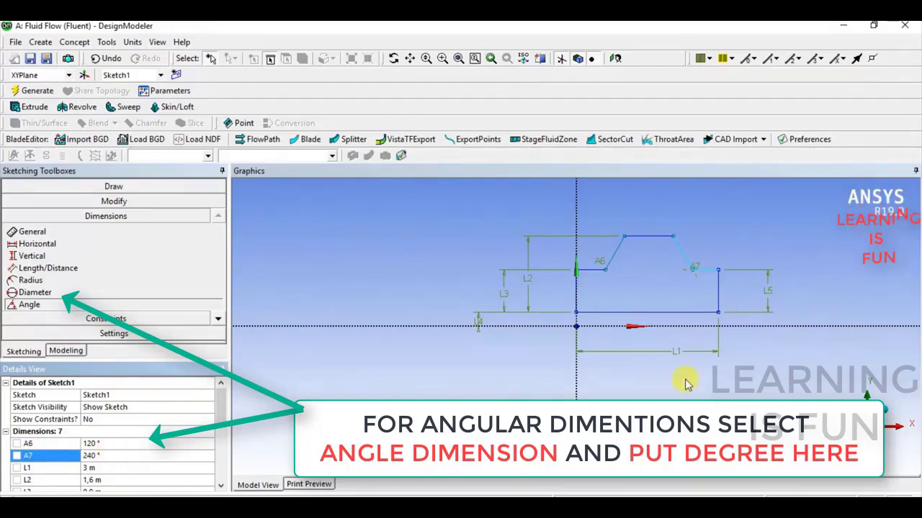
{"action": "left_click", "coordinate": [661, 396]}
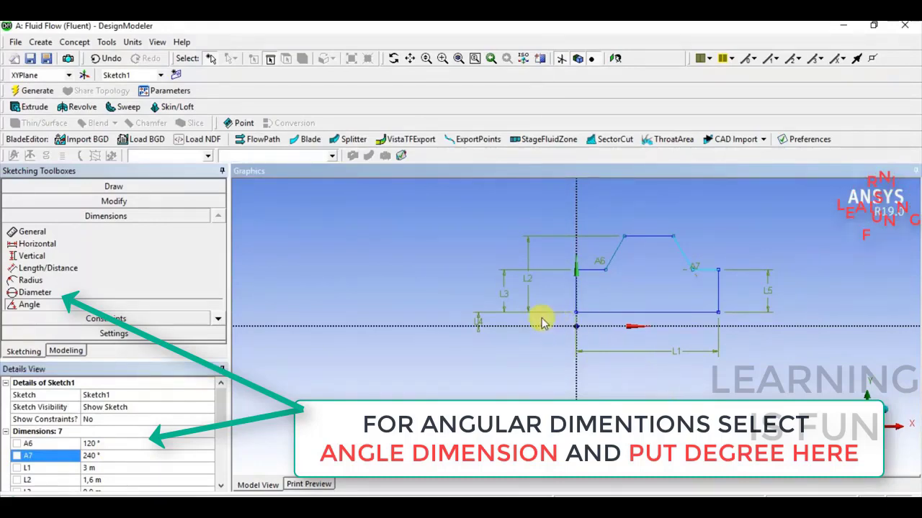
{"action": "scroll", "coordinate": [616, 265], "scroll_direction": "up", "scroll_amount": 2}
{"action": "scroll", "coordinate": [661, 229], "scroll_direction": "down", "scroll_amount": 3}
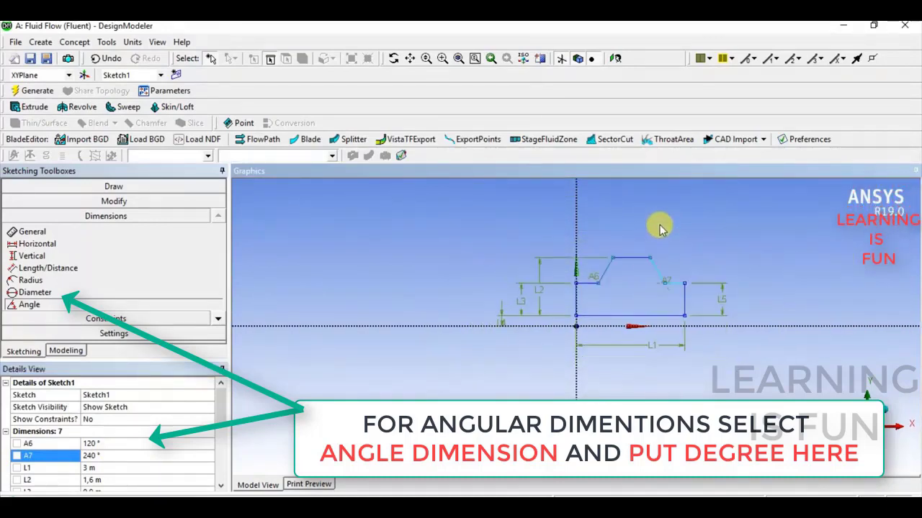
{"action": "scroll", "coordinate": [661, 229], "scroll_direction": "up", "scroll_amount": 1}
{"action": "scroll", "coordinate": [661, 229], "scroll_direction": "up", "scroll_amount": 1}
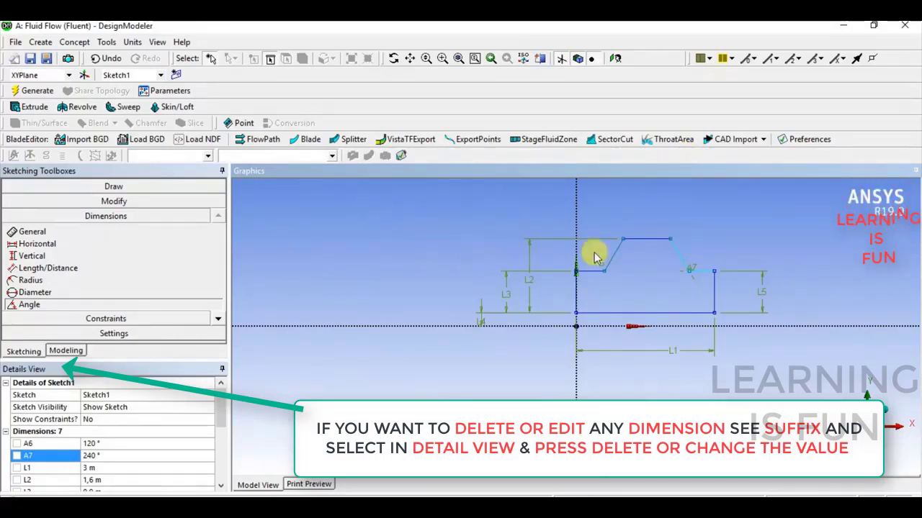
{"action": "scroll", "coordinate": [560, 250], "scroll_direction": "down", "scroll_amount": 2}
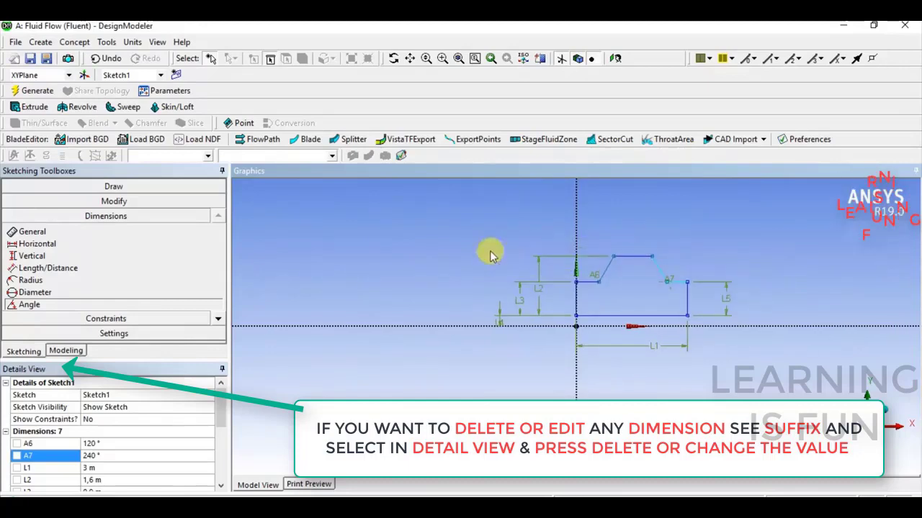
- Drag a large rectangle from the X axis left of the origin to the upper right
{"action": "left_click", "coordinate": [115, 187]}
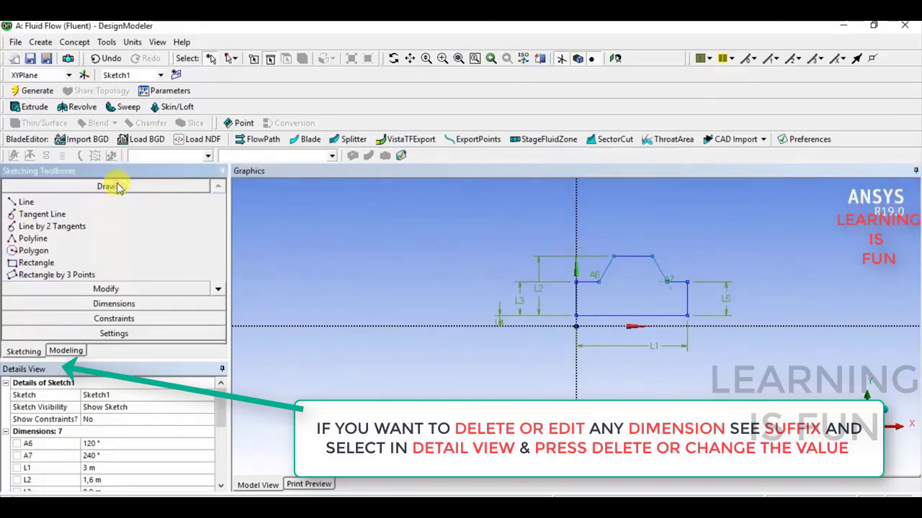
{"action": "left_click", "coordinate": [39, 264]}
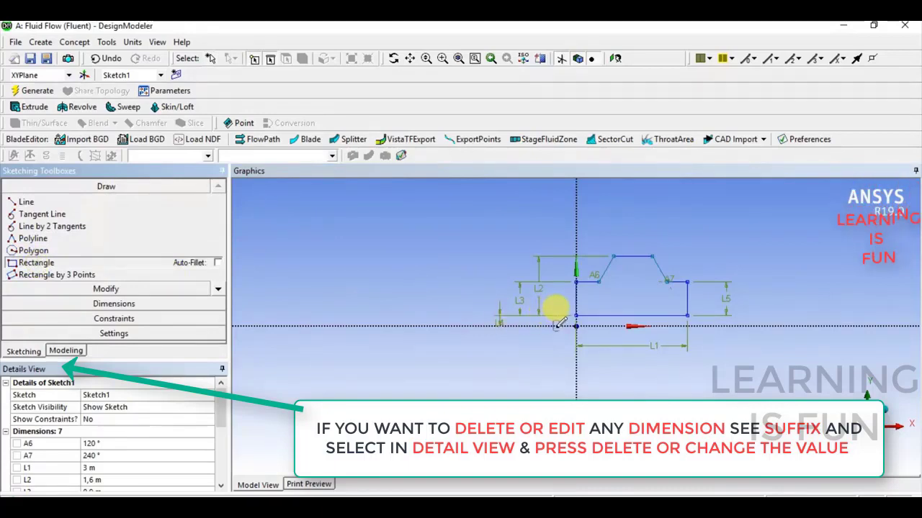
{"action": "mouse_move", "coordinate": [557, 324]}
{"action": "left_mouse_down"}
{"action": "mouse_move", "coordinate": [854, 195]}
{"action": "mouse_move", "coordinate": [911, 184]}
{"action": "left_mouse_up"}
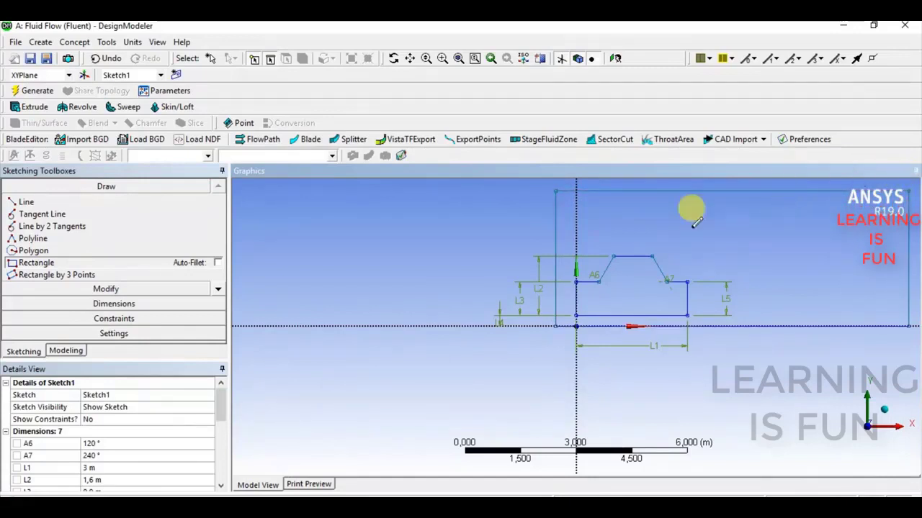
- Dimension the rectangle height between top edge and bottom line as L8 = 4 m
{"action": "left_click", "coordinate": [106, 305]}
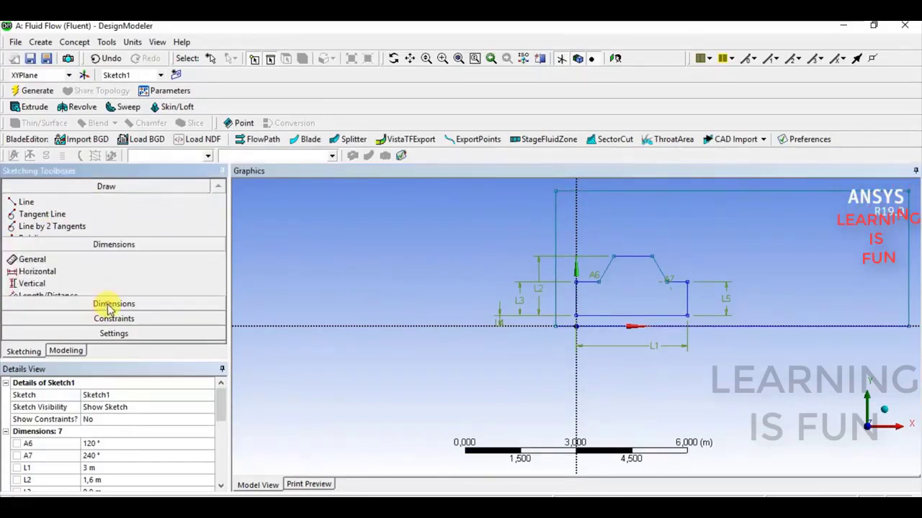
{"action": "left_click", "coordinate": [47, 269]}
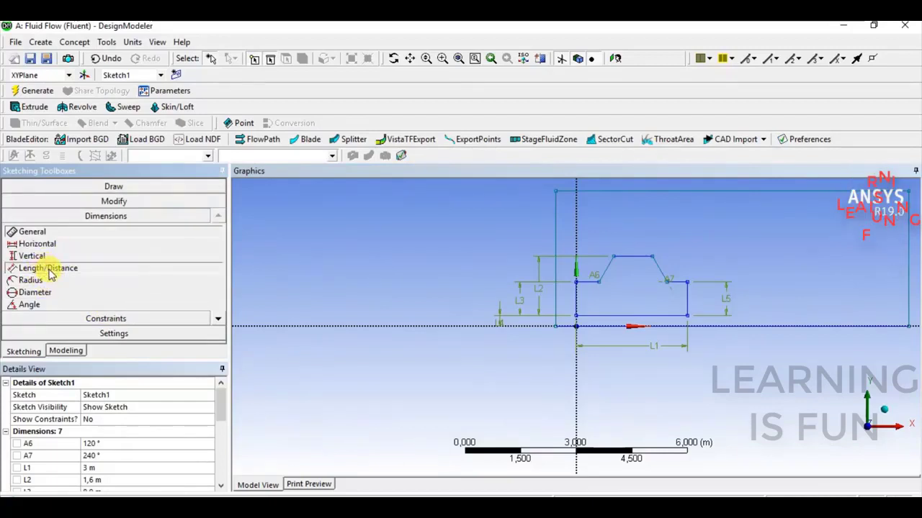
{"action": "left_click", "coordinate": [640, 192]}
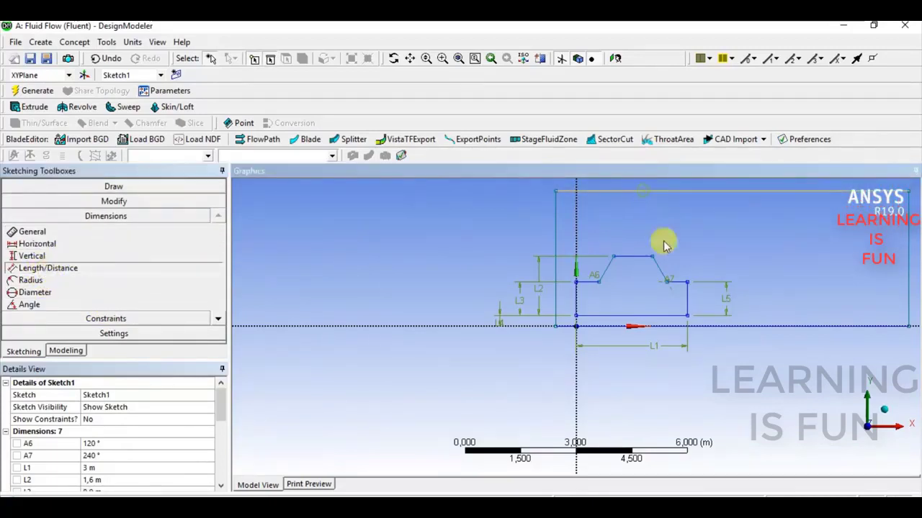
{"action": "left_click", "coordinate": [728, 324]}
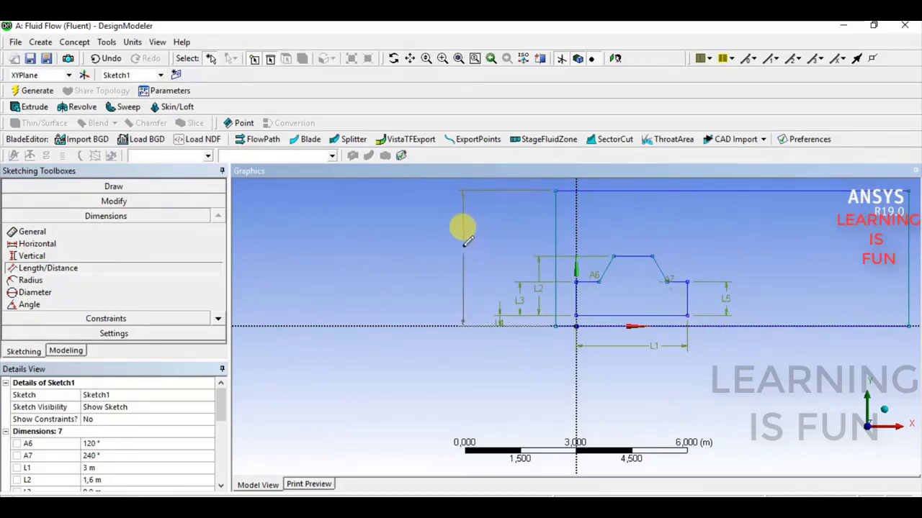
{"action": "left_click", "coordinate": [459, 259]}
{"action": "scroll", "coordinate": [113, 432], "scroll_direction": "down", "scroll_amount": 1}
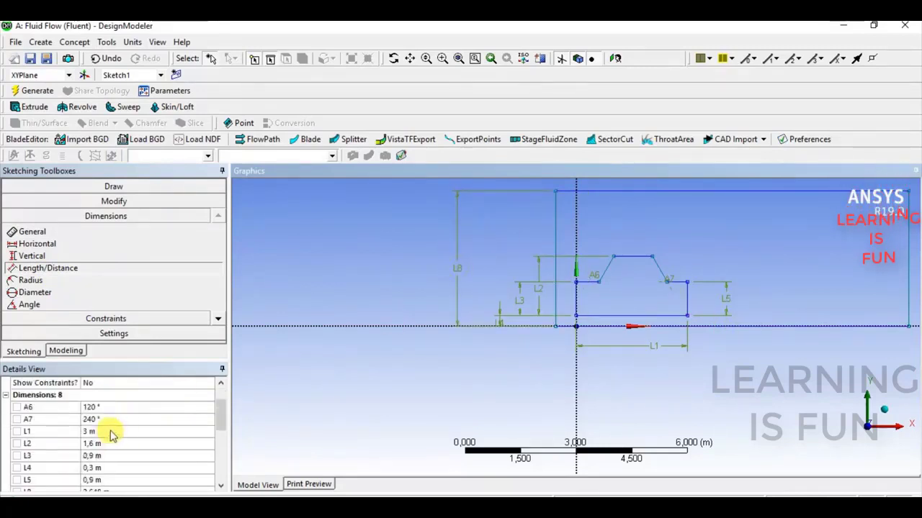
{"action": "scroll", "coordinate": [94, 454], "scroll_direction": "down", "scroll_amount": 1}
{"action": "left_click", "coordinate": [92, 456]}
{"action": "type", "text": "4"}
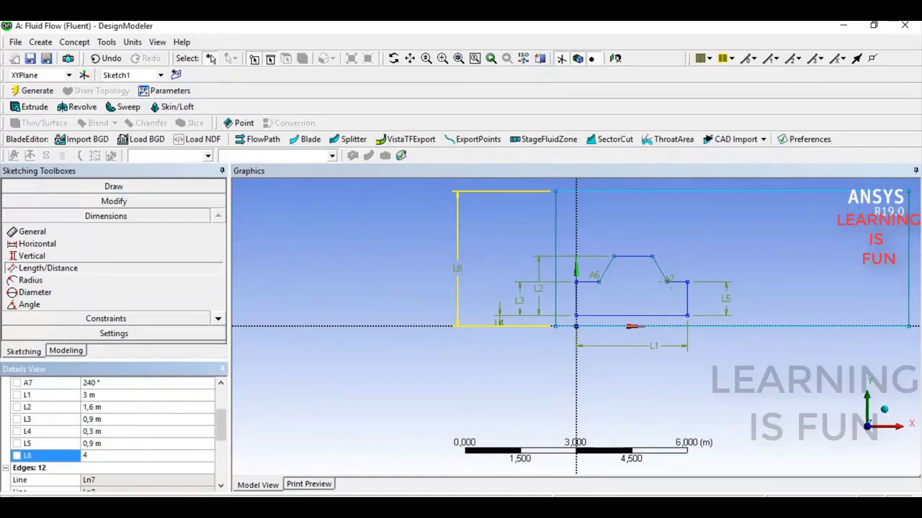
{"action": "key", "text": "Return"}
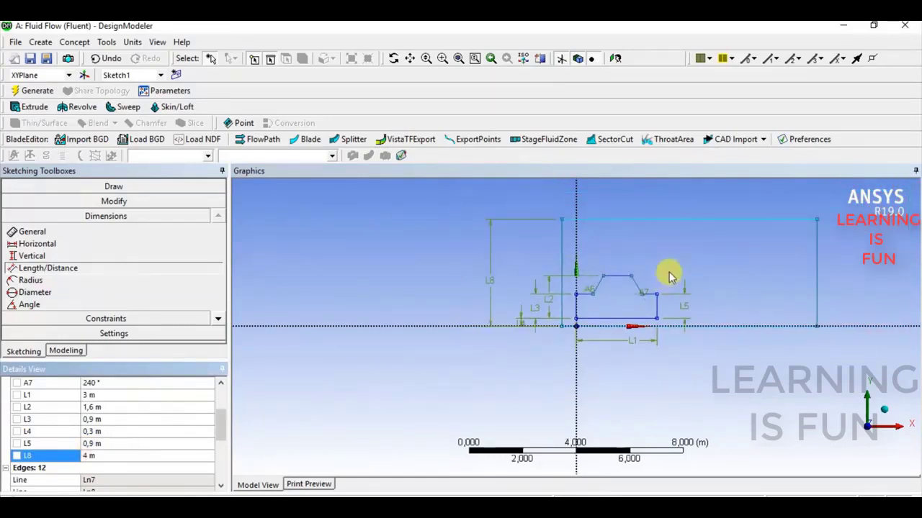
{"action": "scroll", "coordinate": [637, 209], "scroll_direction": "up", "scroll_amount": 1}
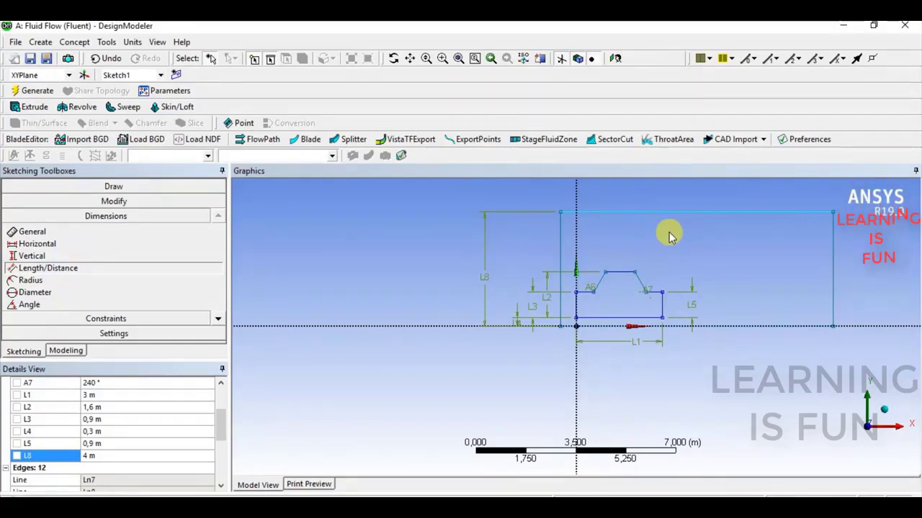
{"action": "mouse_move", "coordinate": [670, 238]}
{"action": "middle_mouse_down", "text": "ctrl"}
{"action": "mouse_move", "coordinate": [524, 276]}
{"action": "mouse_move", "coordinate": [531, 257]}
{"action": "mouse_move", "coordinate": [540, 274]}
{"action": "middle_mouse_up", "text": "ctrl"}
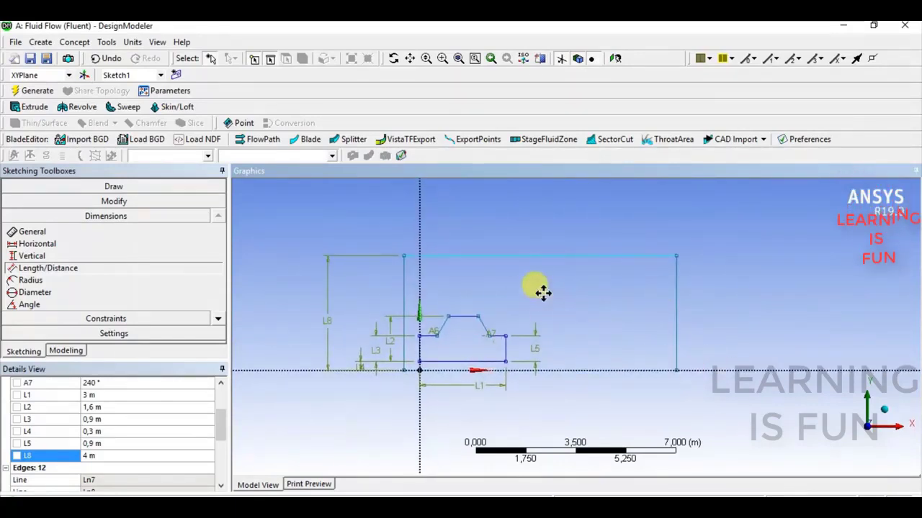
{"action": "middle_click_drag", "start_coordinate": [539, 290], "coordinate": [537, 269], "text": "ctrl"}
{"action": "scroll", "coordinate": [542, 273], "scroll_direction": "up", "scroll_amount": 1}
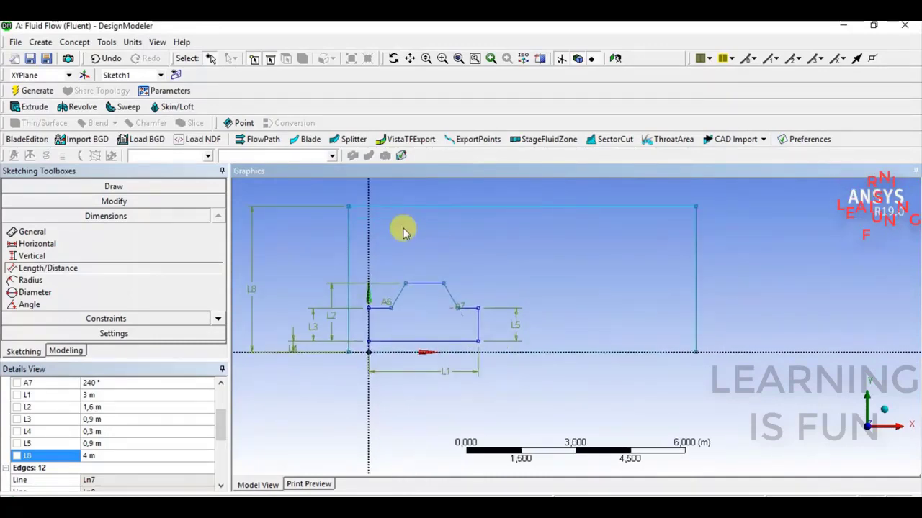
{"action": "middle_click_drag", "start_coordinate": [403, 226], "coordinate": [429, 243], "text": "ctrl"}
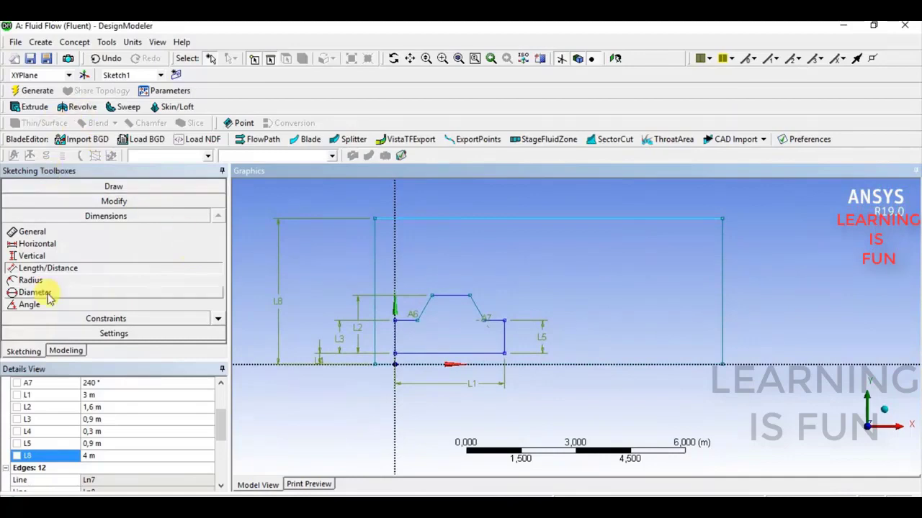
- Dimension the rectangle's left edge from the vertical axis as L9 = 0,5 m
{"action": "left_click", "coordinate": [47, 268]}
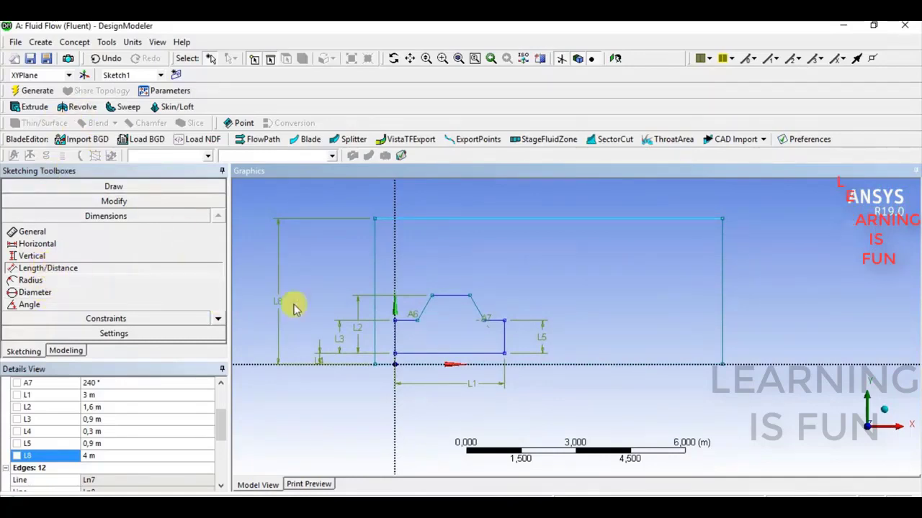
{"action": "left_click", "coordinate": [376, 266]}
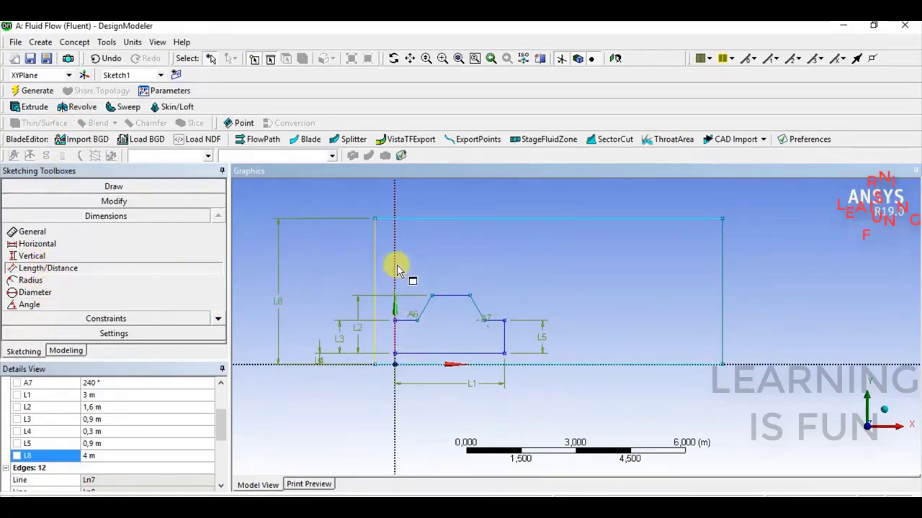
{"action": "left_click", "coordinate": [395, 364]}
{"action": "left_click", "coordinate": [389, 410]}
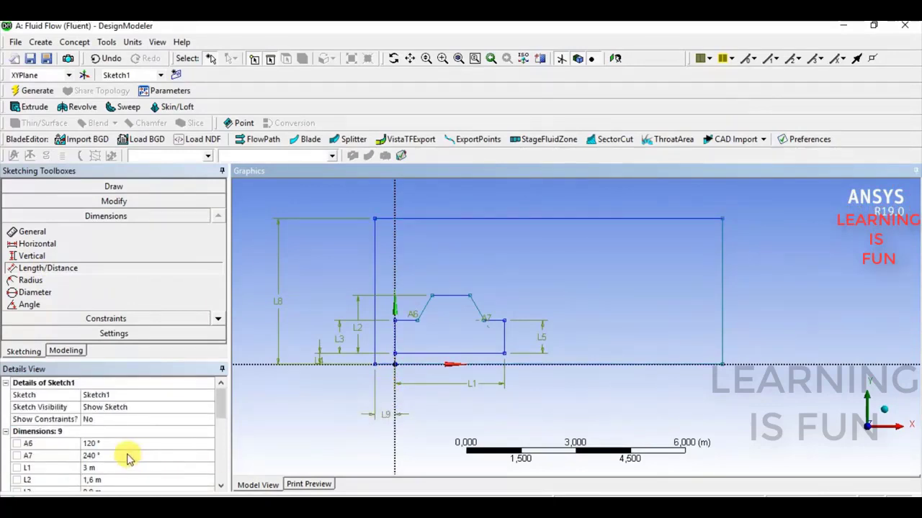
{"action": "scroll", "coordinate": [126, 457], "scroll_direction": "down", "scroll_amount": 4}
{"action": "scroll", "coordinate": [120, 436], "scroll_direction": "up", "scroll_amount": 1}
{"action": "left_click", "coordinate": [119, 431]}
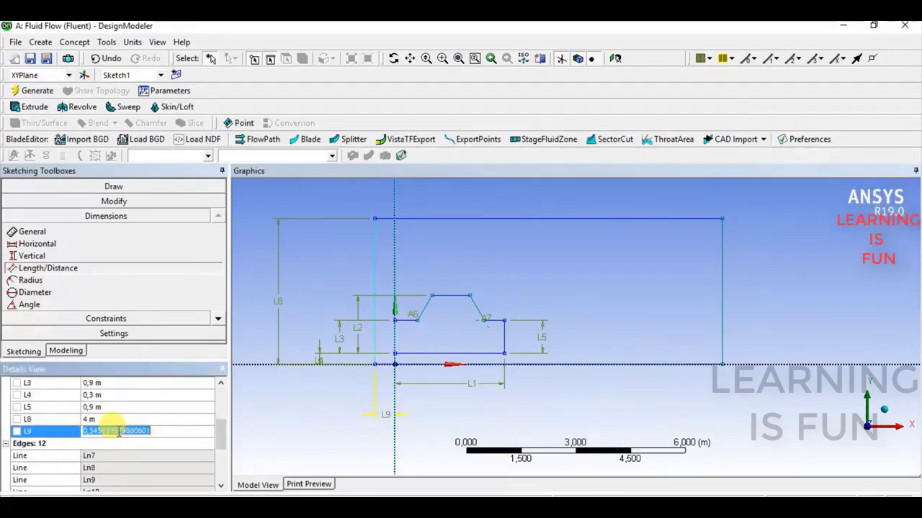
{"action": "type", "text": "0,5"}
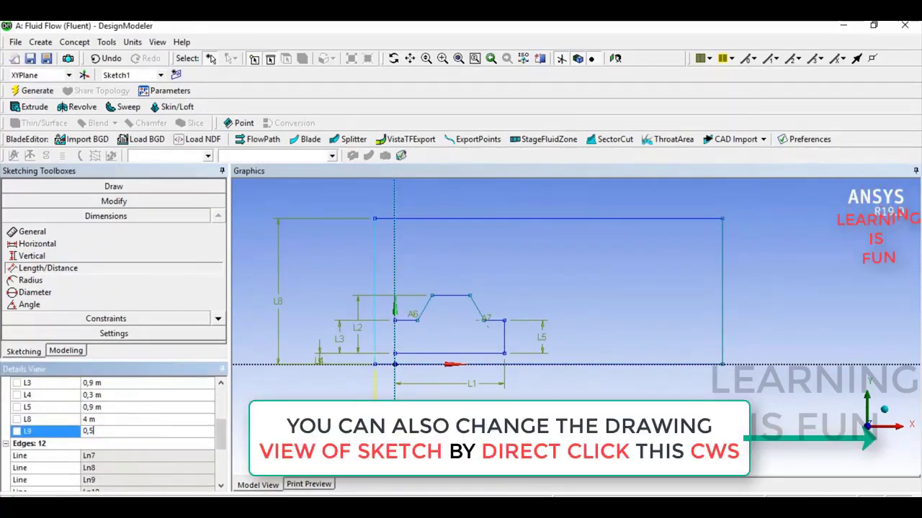
{"action": "key", "text": "Return"}
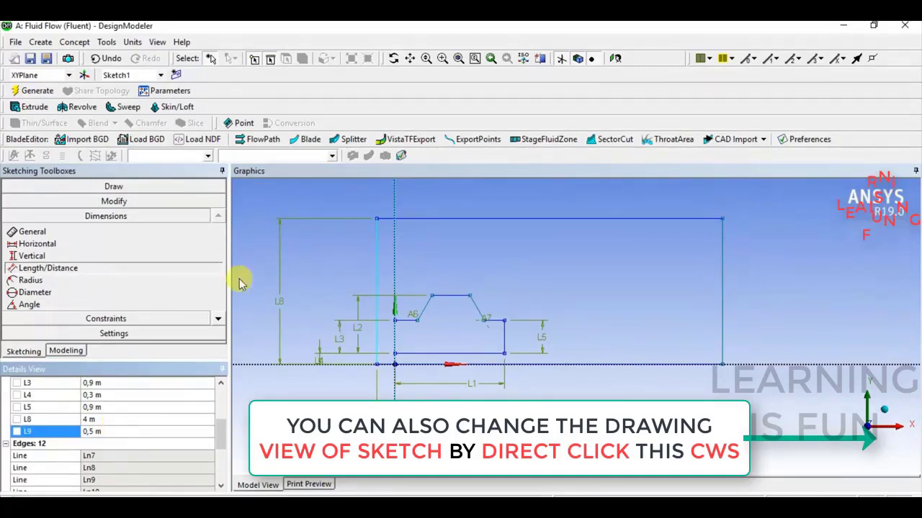
- Add the rectangle width dimension L10 and set it to 20 m
{"action": "left_click", "coordinate": [377, 256]}
{"action": "left_click", "coordinate": [723, 288]}
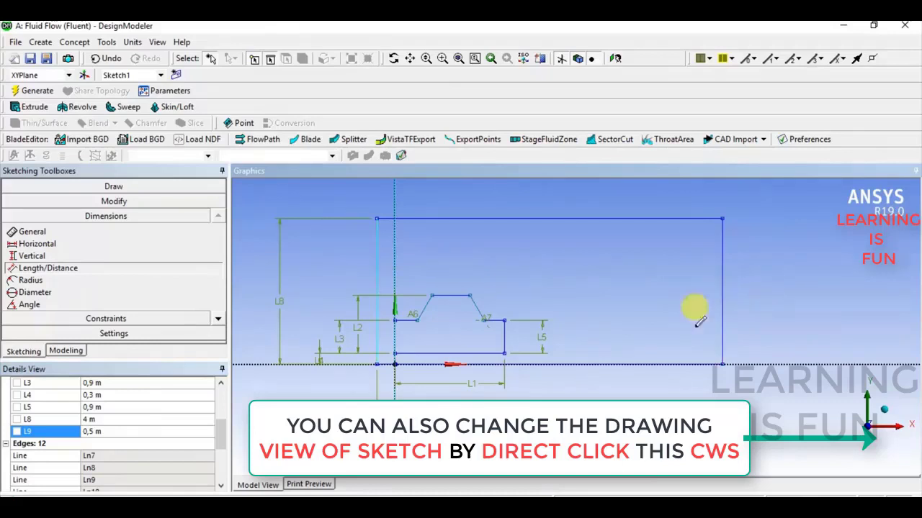
{"action": "left_click", "coordinate": [547, 395]}
{"action": "scroll", "coordinate": [160, 447], "scroll_direction": "down", "scroll_amount": 3}
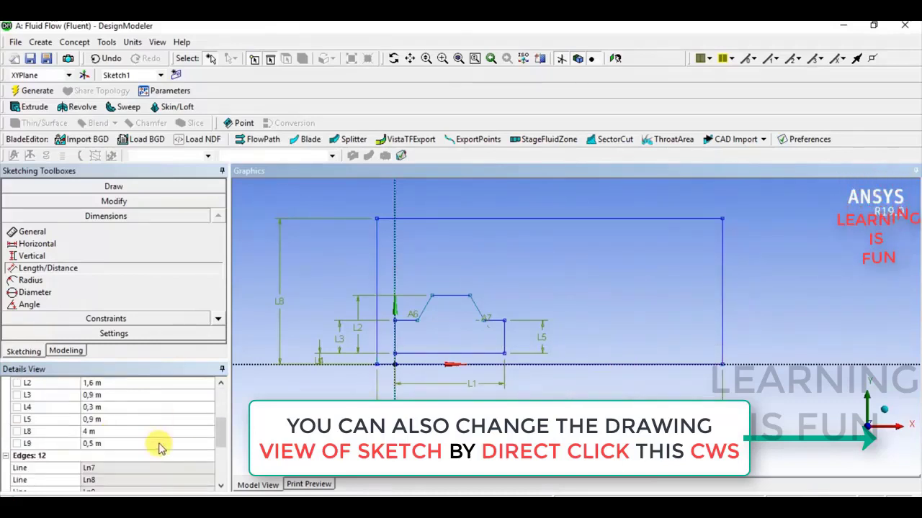
{"action": "scroll", "coordinate": [141, 441], "scroll_direction": "up", "scroll_amount": 2}
{"action": "scroll", "coordinate": [142, 434], "scroll_direction": "up", "scroll_amount": 2}
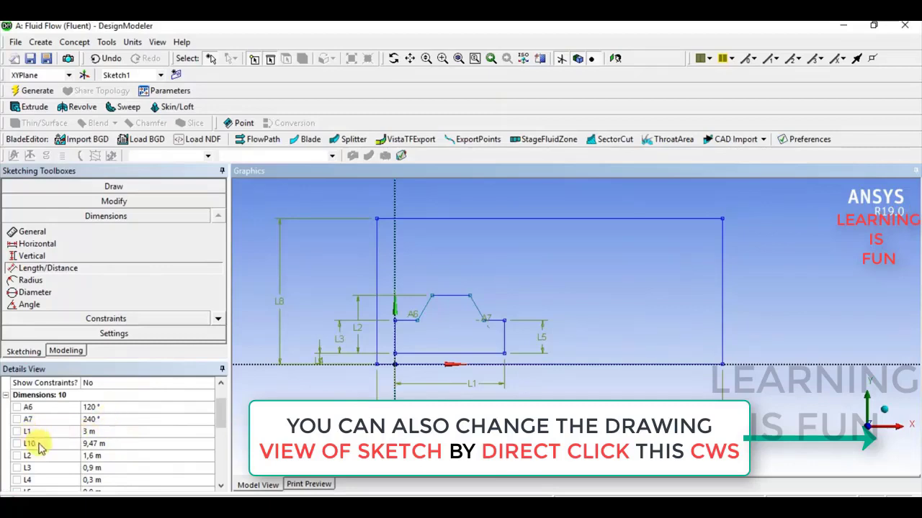
{"action": "left_click", "coordinate": [123, 443]}
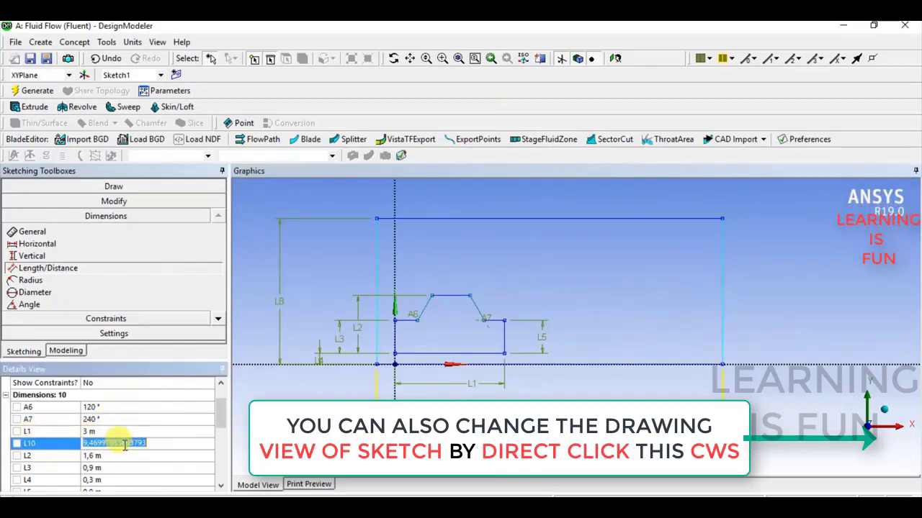
{"action": "type", "text": "20"}
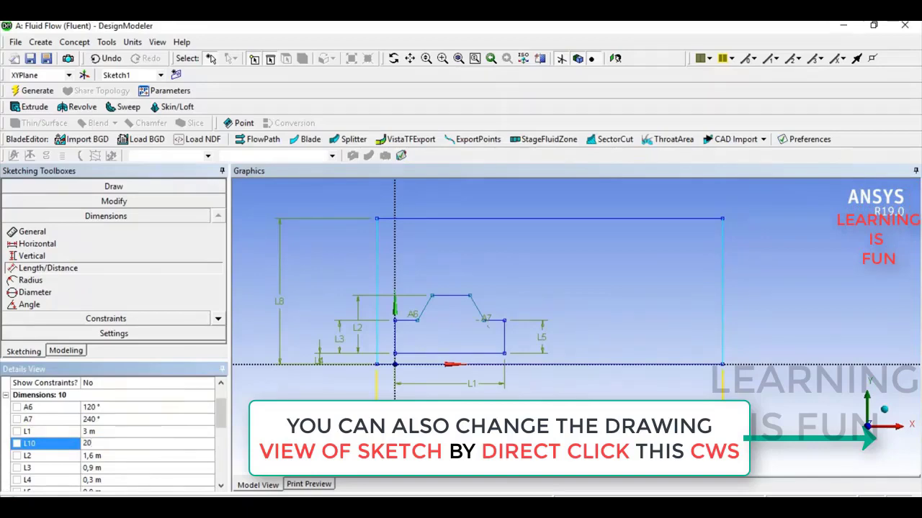
{"action": "key", "text": "Return"}
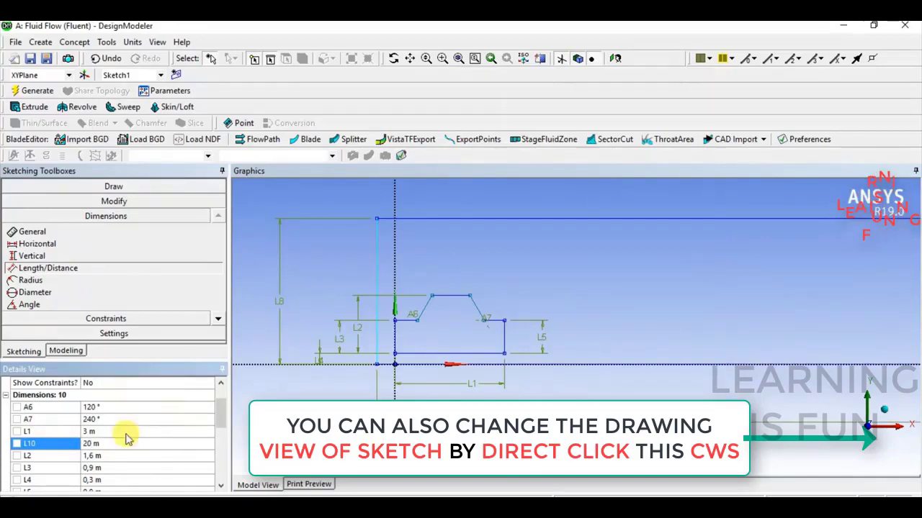
{"action": "scroll", "coordinate": [709, 209], "scroll_direction": "down", "scroll_amount": 3}
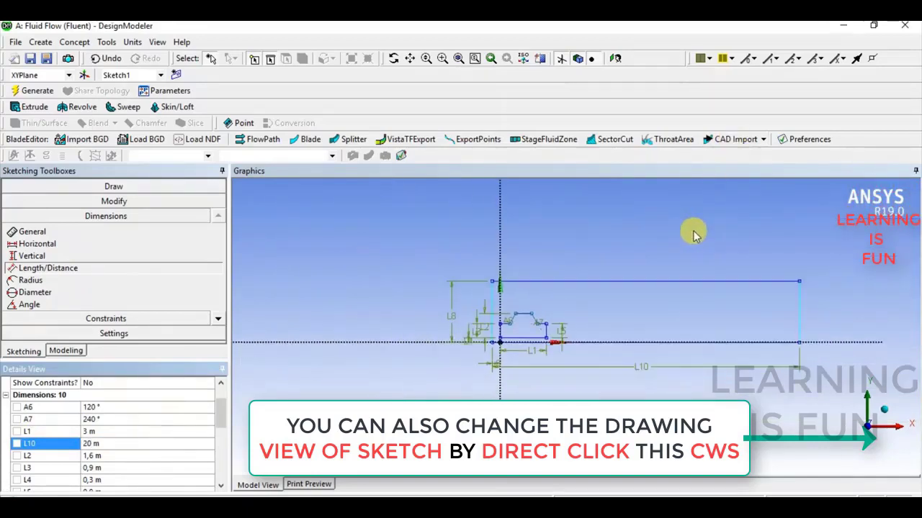
- Bring the whole 20 m sketch into view, switch to the model tree, and show it isometrically
{"action": "mouse_move", "coordinate": [695, 233]}
{"action": "middle_mouse_down", "text": "ctrl"}
{"action": "mouse_move", "coordinate": [468, 286]}
{"action": "mouse_move", "coordinate": [401, 272]}
{"action": "middle_mouse_up", "text": "ctrl"}
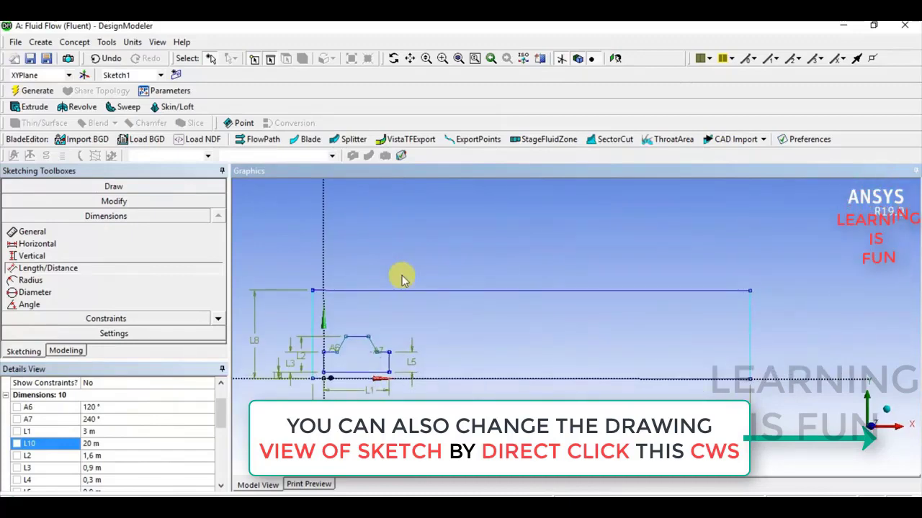
{"action": "middle_click_drag", "start_coordinate": [455, 333], "coordinate": [472, 323], "text": "ctrl"}
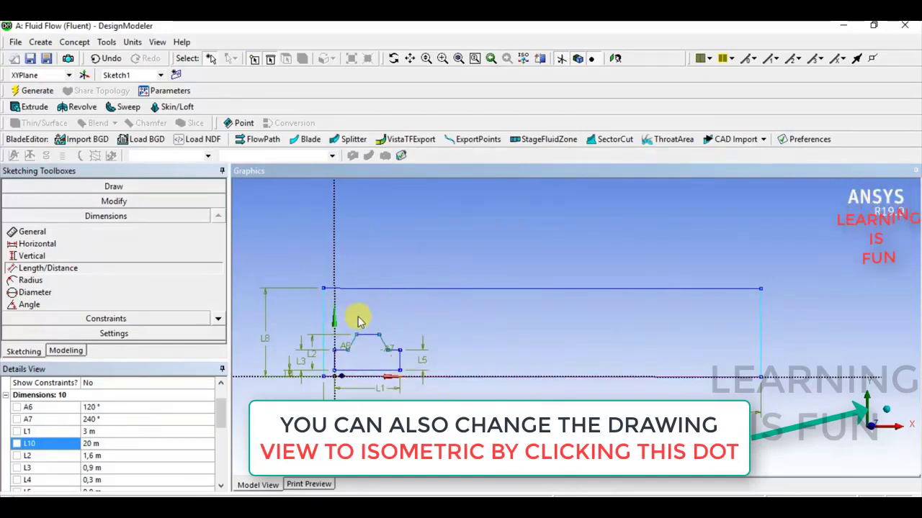
{"action": "left_click", "coordinate": [64, 357]}
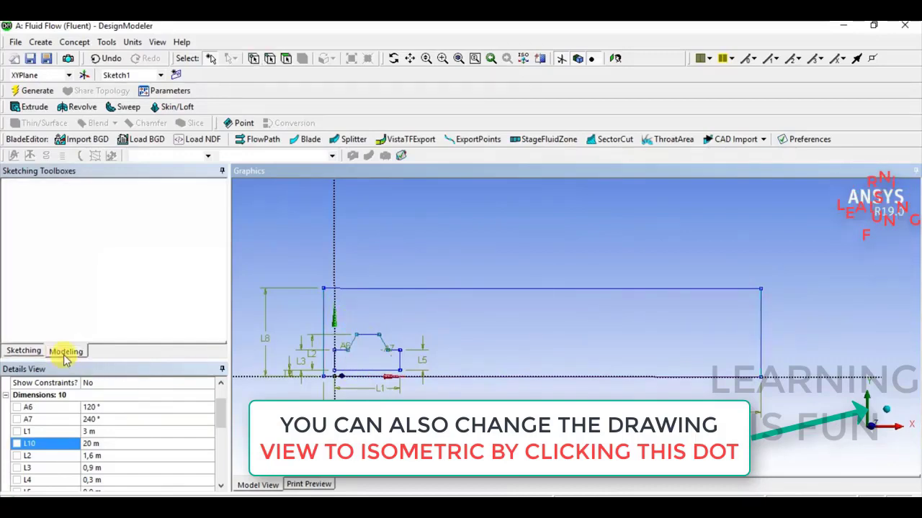
{"action": "left_click", "coordinate": [883, 420]}
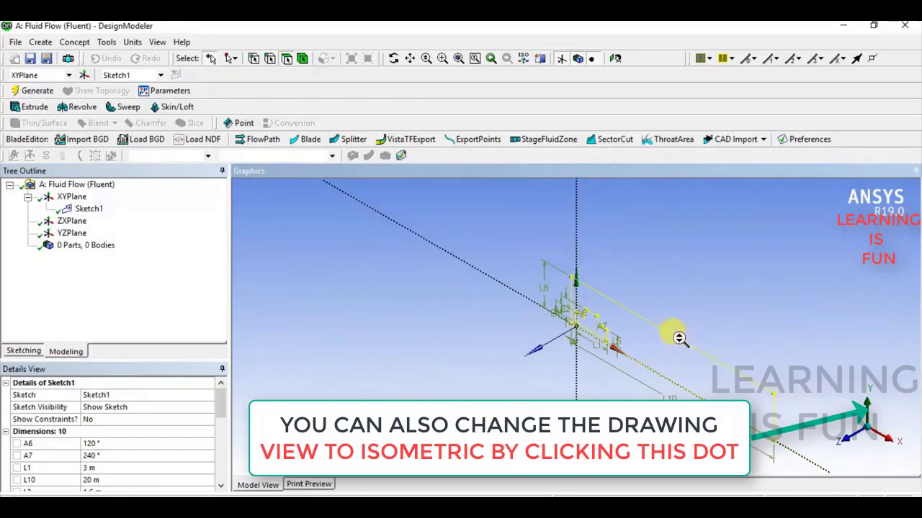
- Create a Surfaces From Sketches feature on Sketch1 as Add Frozen with 0.0001 m thickness
{"action": "left_click", "coordinate": [69, 44]}
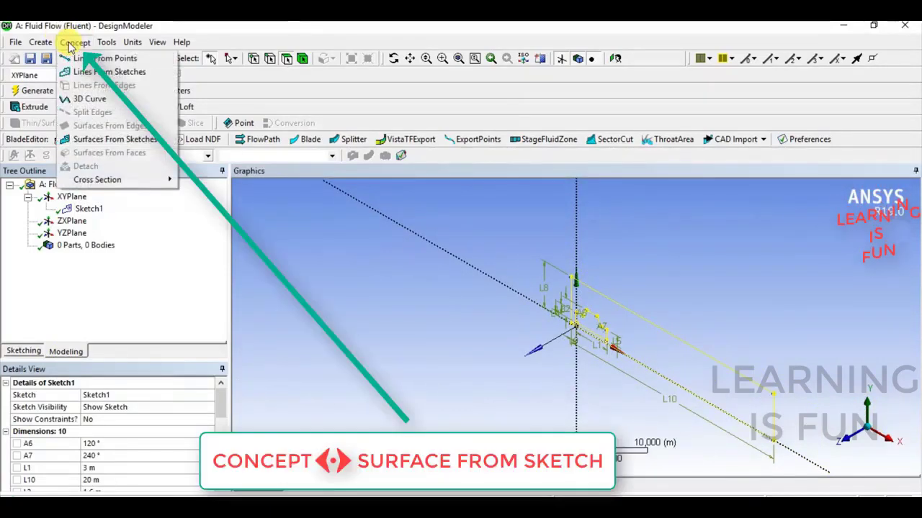
{"action": "left_click", "coordinate": [119, 141]}
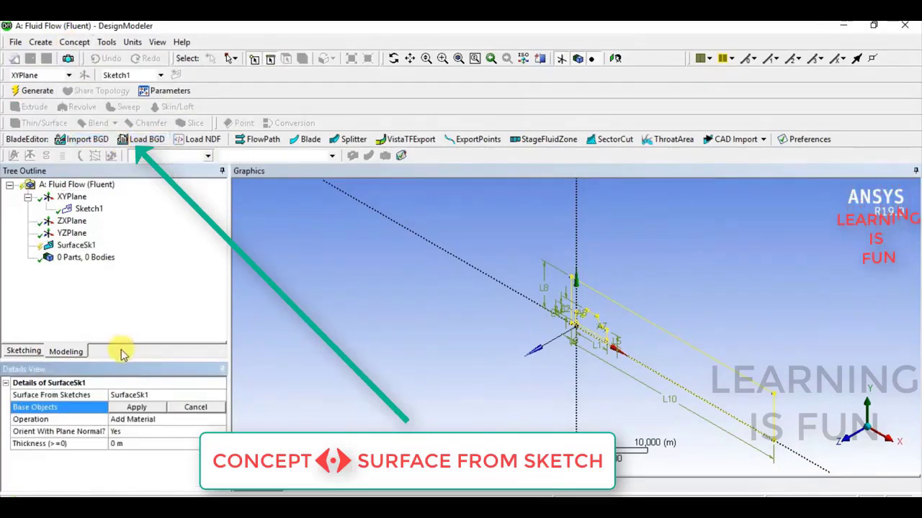
{"action": "left_click", "coordinate": [137, 406]}
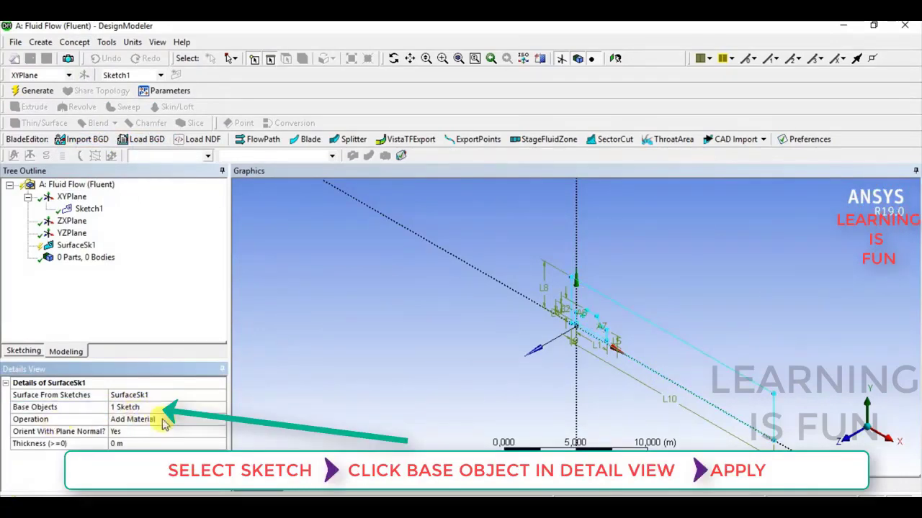
{"action": "left_click", "coordinate": [218, 420]}
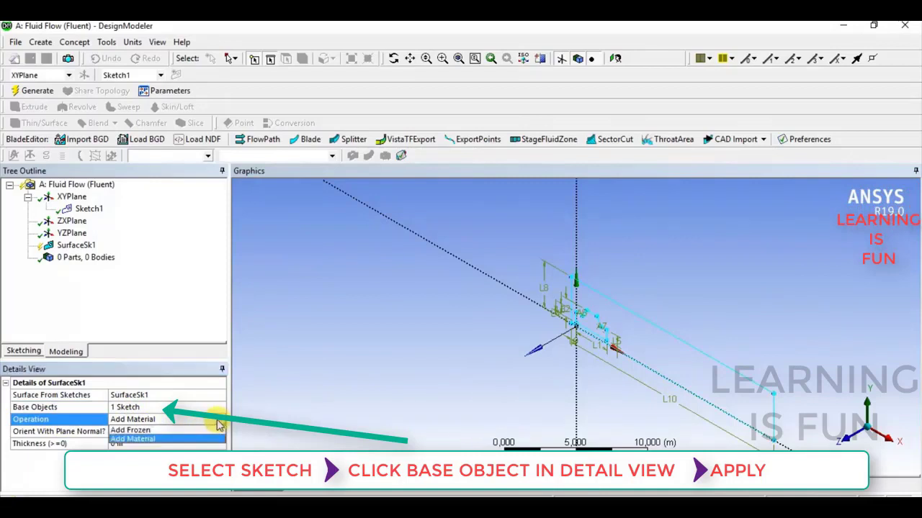
{"action": "left_click", "coordinate": [175, 430]}
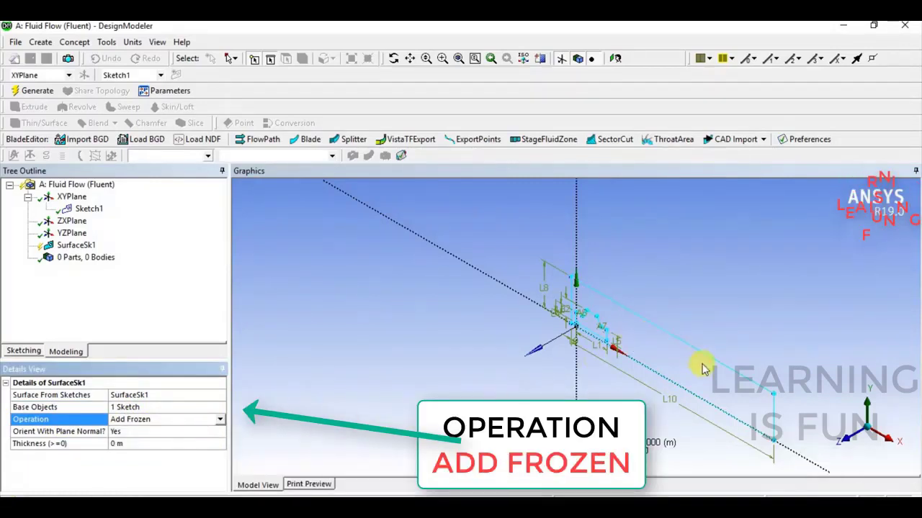
{"action": "left_click", "coordinate": [144, 445]}
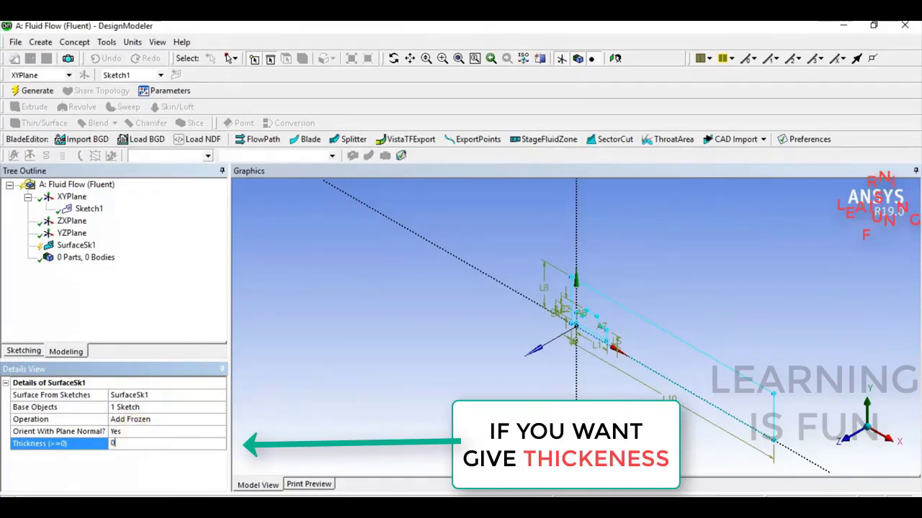
{"action": "type", "text": "0"}
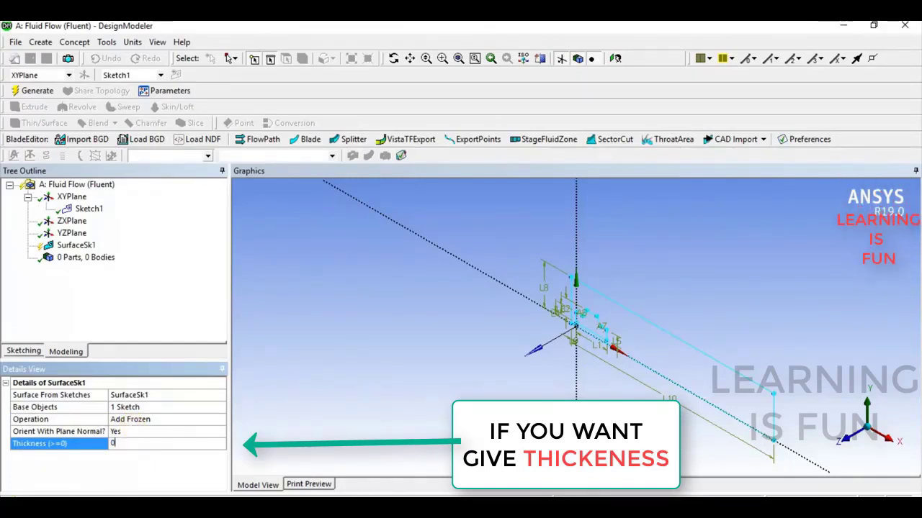
{"action": "type", "text": ".0001"}
- Generate SurfaceSk1 and rotate the resulting flat surface body to inspect it
{"action": "left_click", "coordinate": [25, 91]}
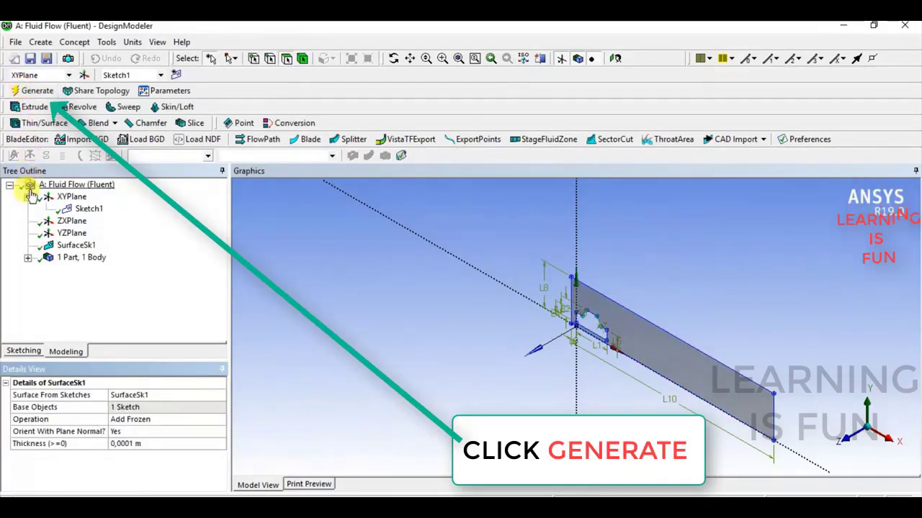
{"action": "left_click", "coordinate": [74, 260]}
{"action": "mouse_move", "coordinate": [555, 308]}
{"action": "middle_mouse_down"}
{"action": "mouse_move", "coordinate": [611, 251]}
{"action": "mouse_move", "coordinate": [631, 270]}
{"action": "middle_mouse_up"}
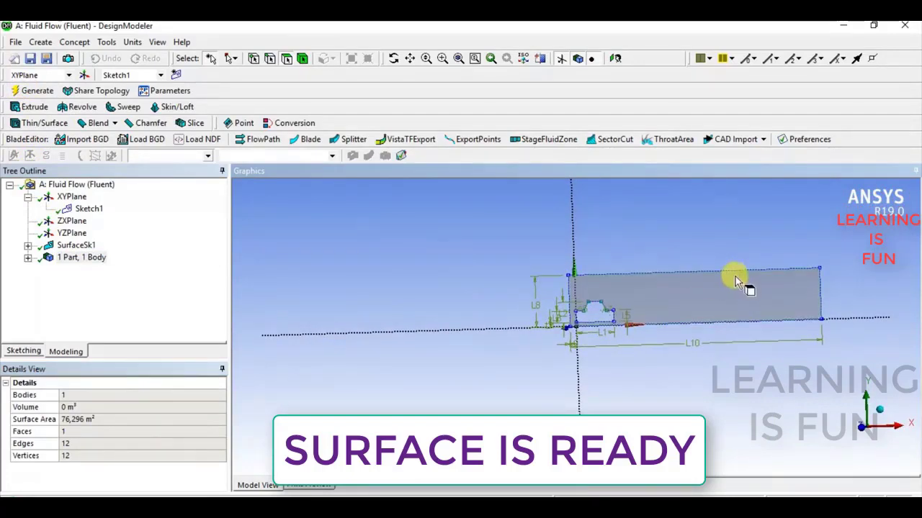
{"action": "mouse_move", "coordinate": [732, 275]}
{"action": "middle_mouse_down"}
{"action": "mouse_move", "coordinate": [753, 272]}
{"action": "mouse_move", "coordinate": [488, 312]}
{"action": "mouse_move", "coordinate": [497, 267]}
{"action": "mouse_move", "coordinate": [586, 261]}
{"action": "mouse_move", "coordinate": [653, 286]}
{"action": "middle_mouse_up"}
{"action": "mouse_move", "coordinate": [555, 323]}
{"action": "middle_mouse_down"}
{"action": "mouse_move", "coordinate": [559, 275]}
{"action": "mouse_move", "coordinate": [587, 277]}
{"action": "mouse_move", "coordinate": [609, 294]}
{"action": "mouse_move", "coordinate": [596, 323]}
{"action": "mouse_move", "coordinate": [588, 303]}
{"action": "mouse_move", "coordinate": [601, 306]}
{"action": "middle_mouse_up"}
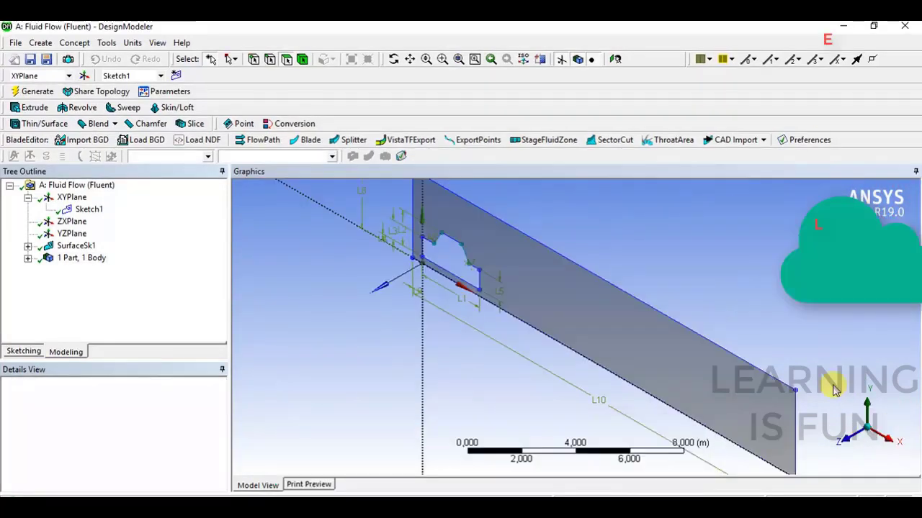
{"action": "middle_click_drag", "start_coordinate": [475, 279], "coordinate": [411, 312], "text": "ctrl"}
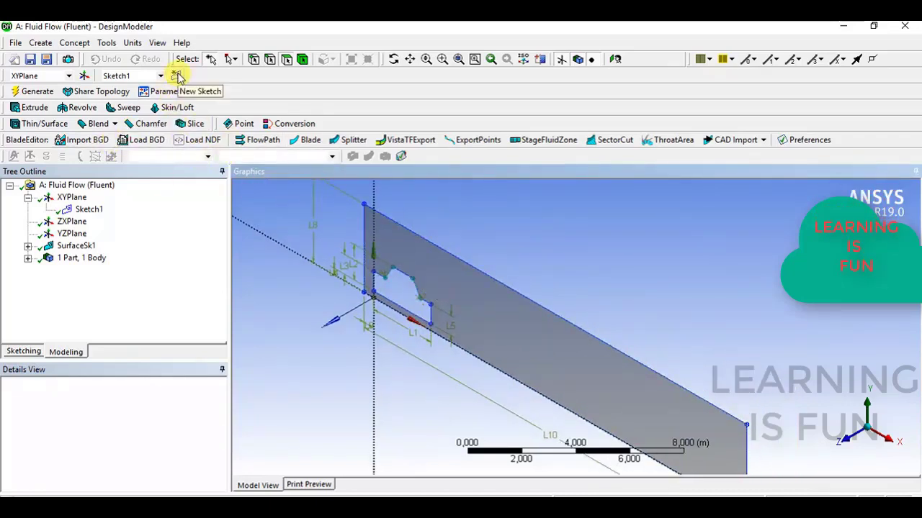
- Create Sketch3 on the XY plane, view it face-on, and enter sketching mode
{"action": "left_click", "coordinate": [71, 197]}
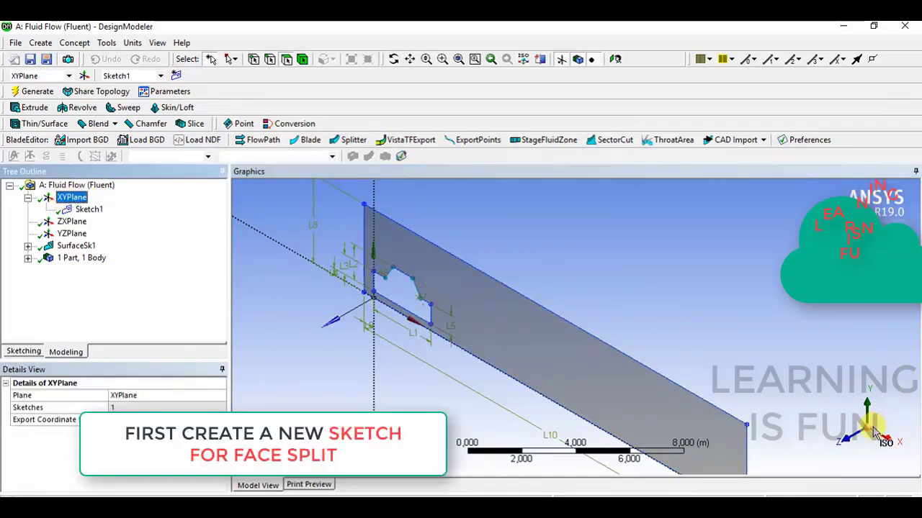
{"action": "left_click", "coordinate": [177, 76]}
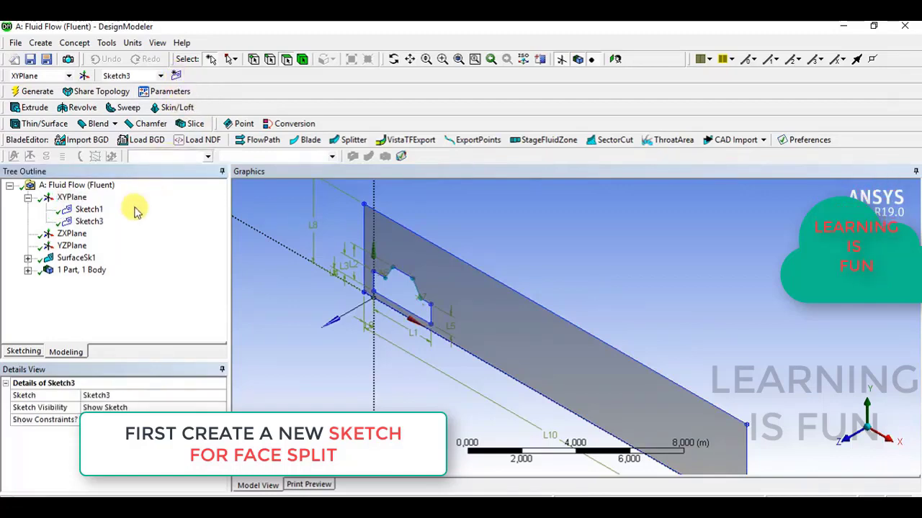
{"action": "left_click", "coordinate": [87, 222]}
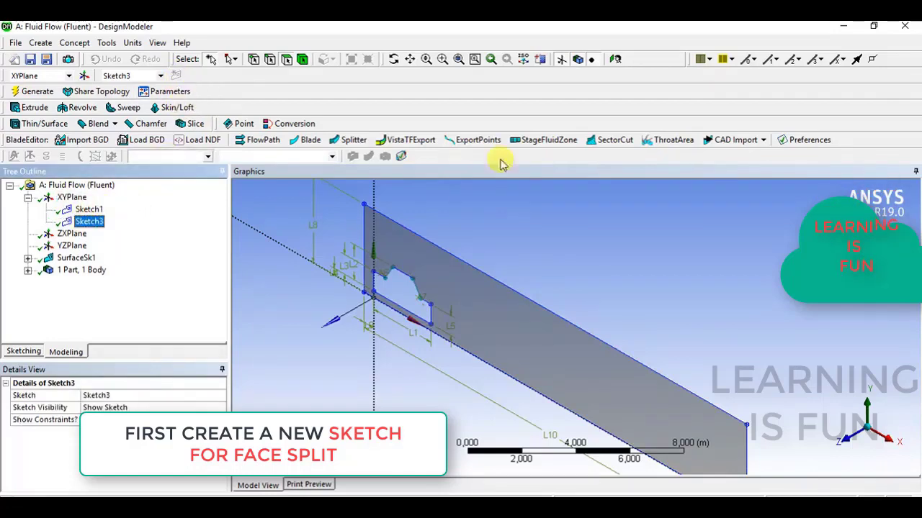
{"action": "left_click", "coordinate": [615, 59]}
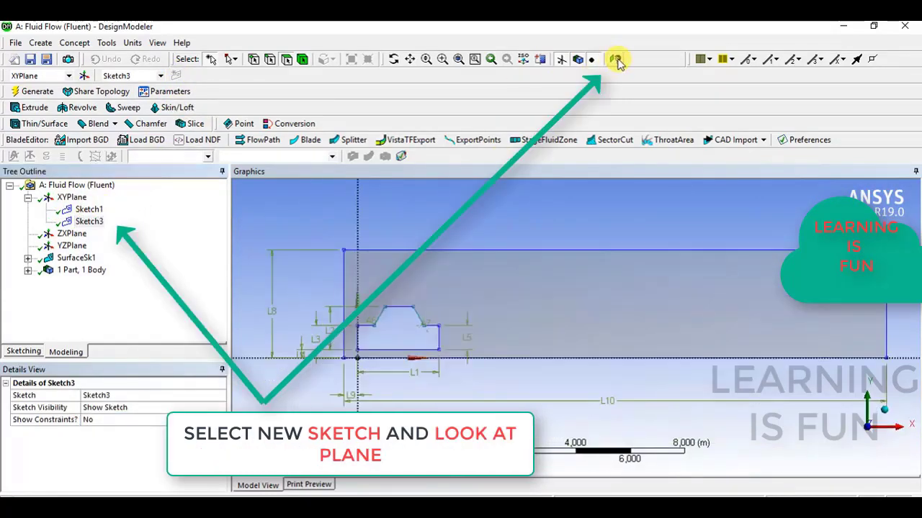
{"action": "left_click", "coordinate": [23, 352]}
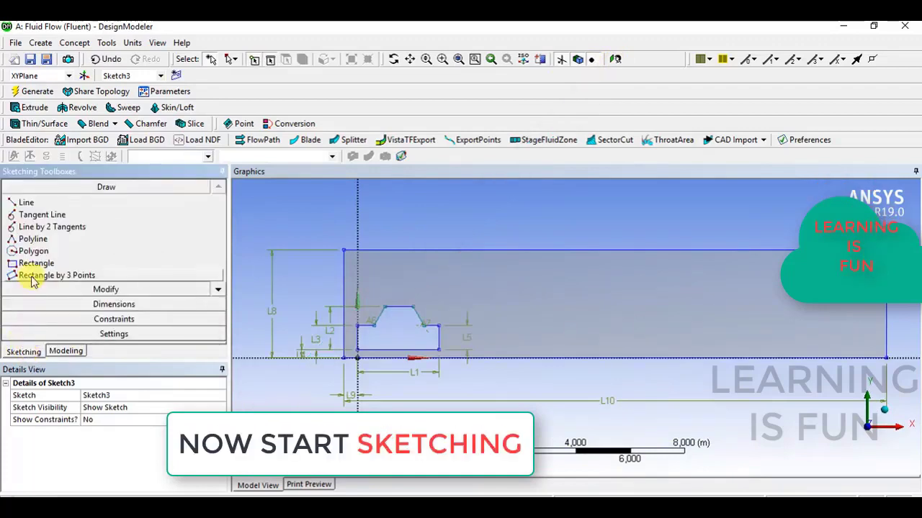
- Draw two vertical edge-to-edge split lines and one horizontal line in Sketch3, then return to modeling
{"action": "left_click", "coordinate": [59, 204]}
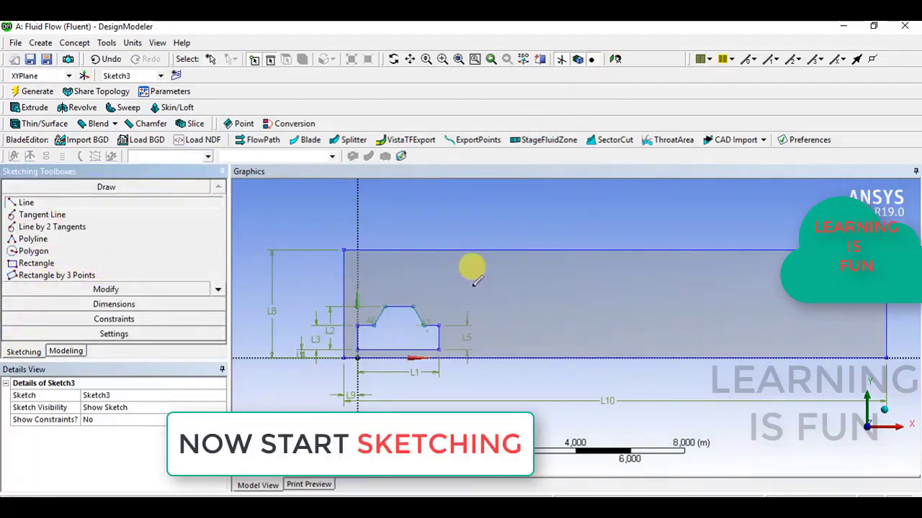
{"action": "left_click", "coordinate": [591, 249]}
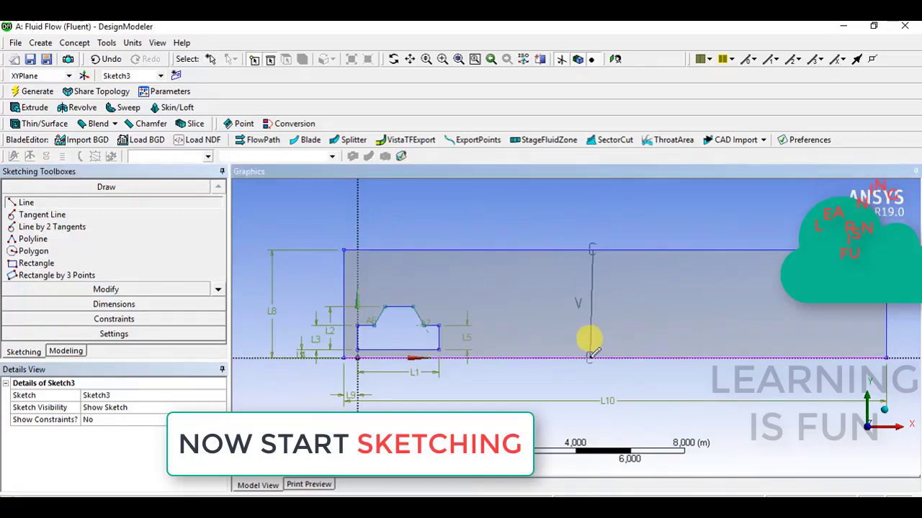
{"action": "left_click_drag", "start_coordinate": [589, 354], "coordinate": [595, 354]}
{"action": "left_click", "coordinate": [593, 355]}
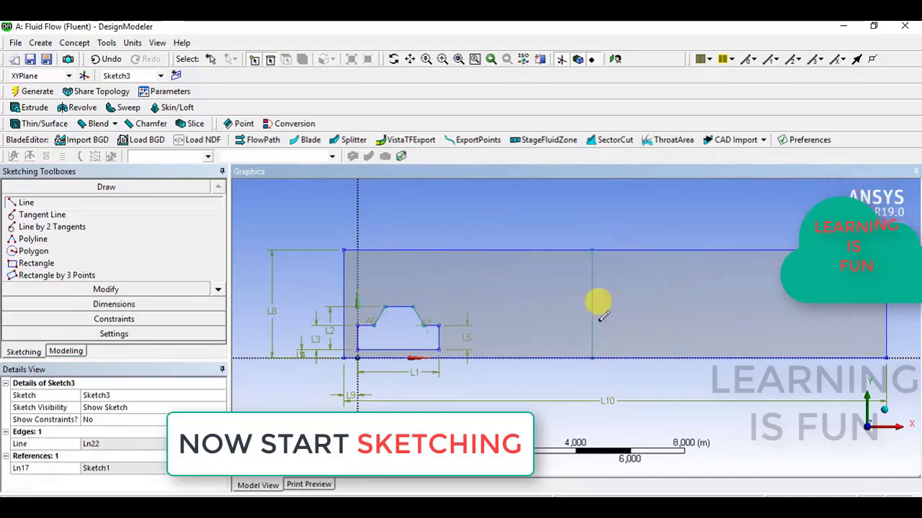
{"action": "left_click", "coordinate": [452, 249]}
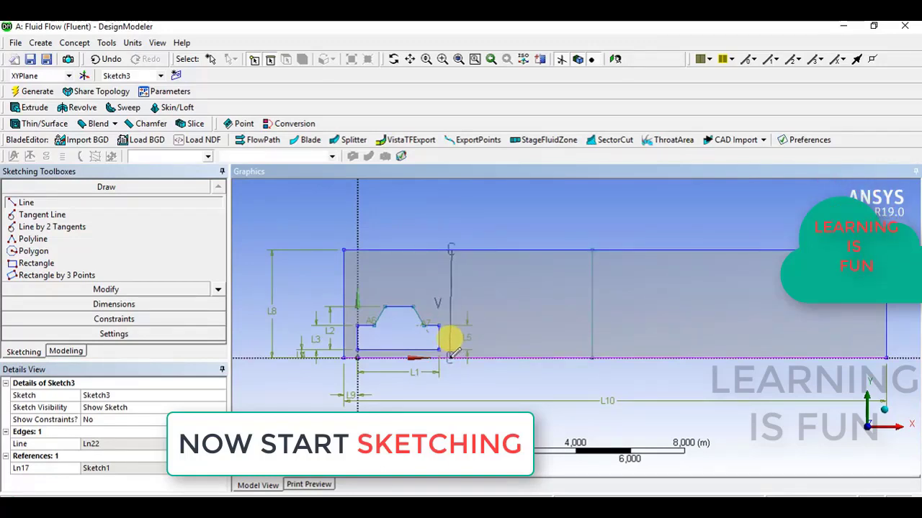
{"action": "left_click", "coordinate": [450, 357]}
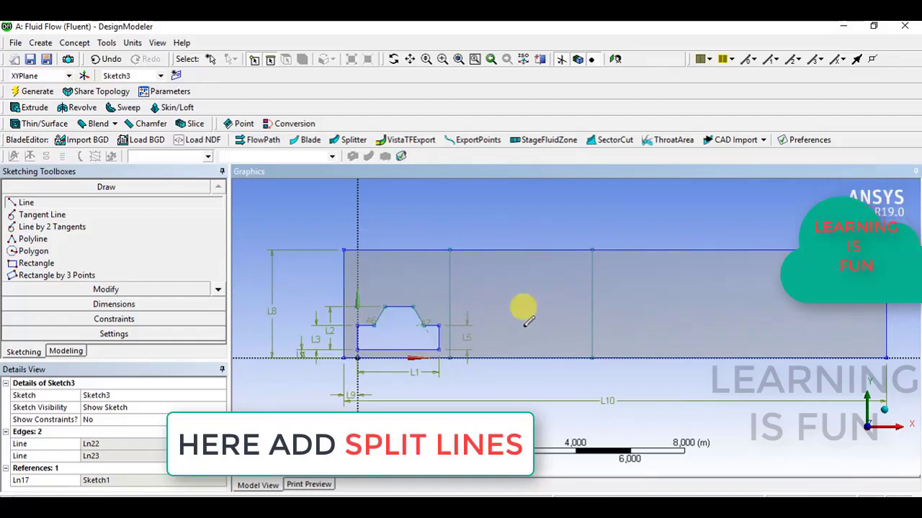
{"action": "left_click", "coordinate": [345, 299]}
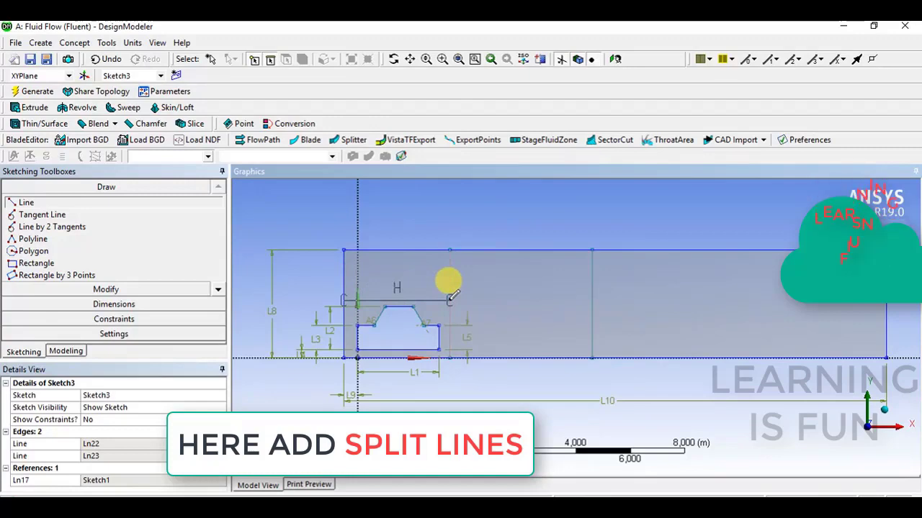
{"action": "left_click", "coordinate": [449, 298]}
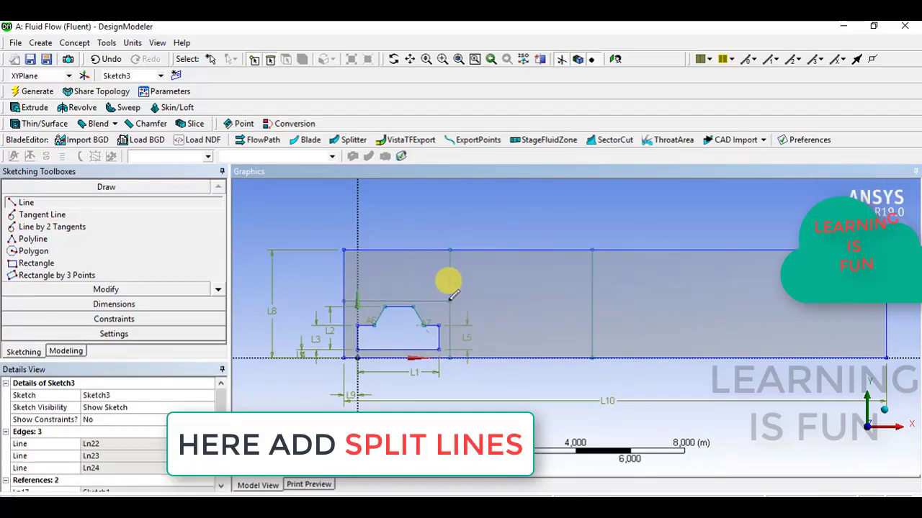
{"action": "left_click", "coordinate": [884, 410]}
{"action": "left_click", "coordinate": [65, 352]}
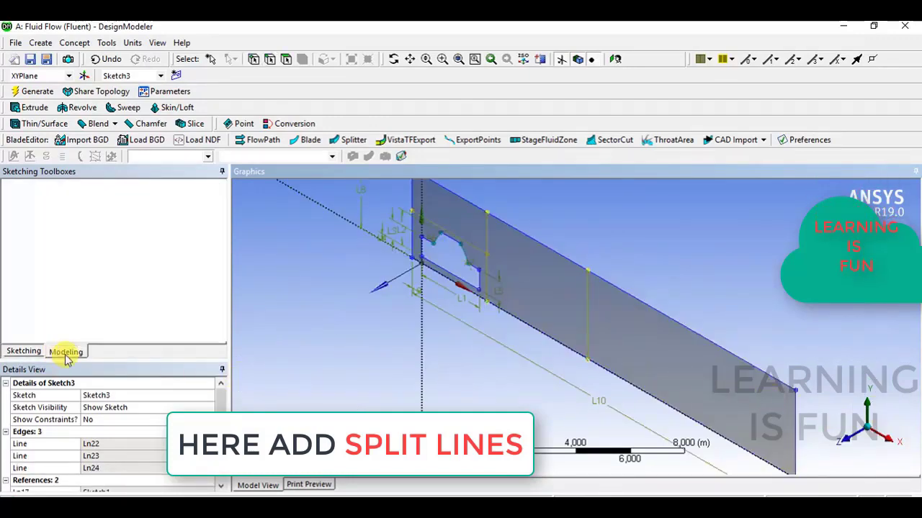
- Start a Face Split feature with the surface face as its target
{"action": "left_click", "coordinate": [108, 44]}
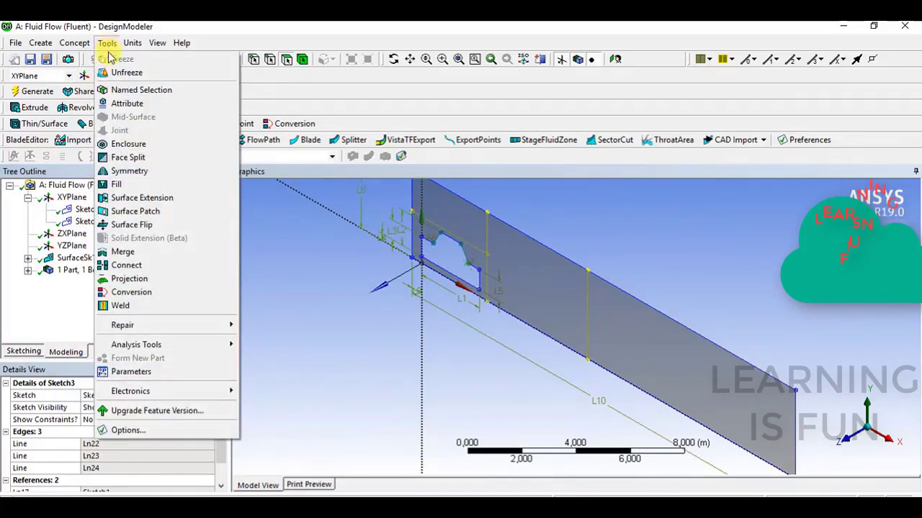
{"action": "left_click", "coordinate": [126, 157]}
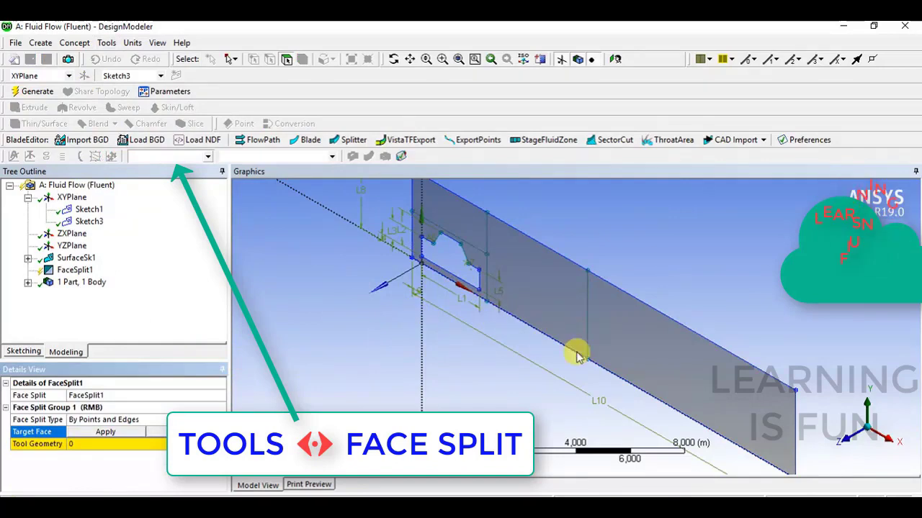
{"action": "left_click", "coordinate": [625, 346]}
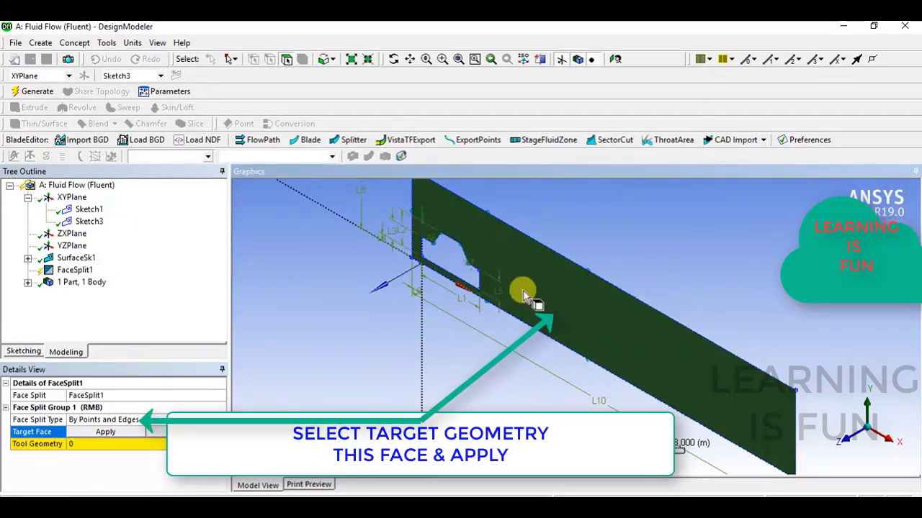
{"action": "left_click", "coordinate": [87, 432]}
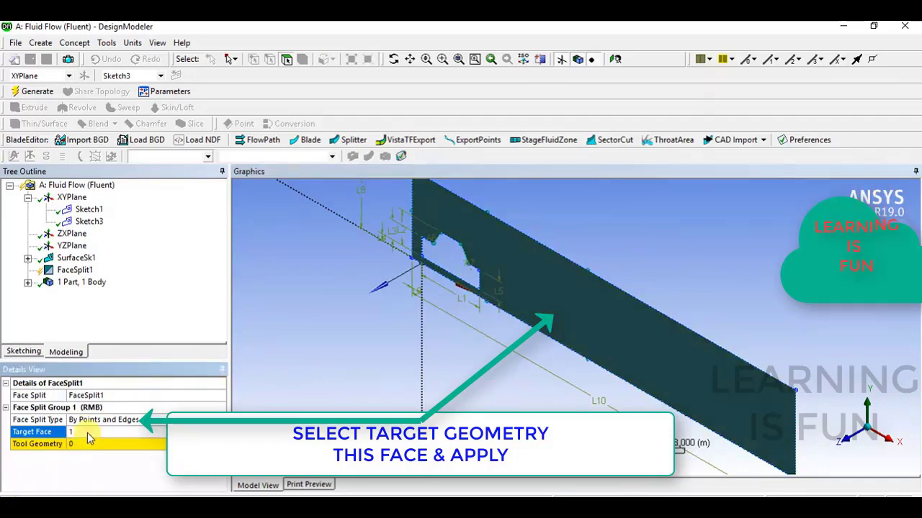
- Use the vertical split line as tool edge and generate FaceSplit1, checking the right face
{"action": "left_click", "coordinate": [91, 444]}
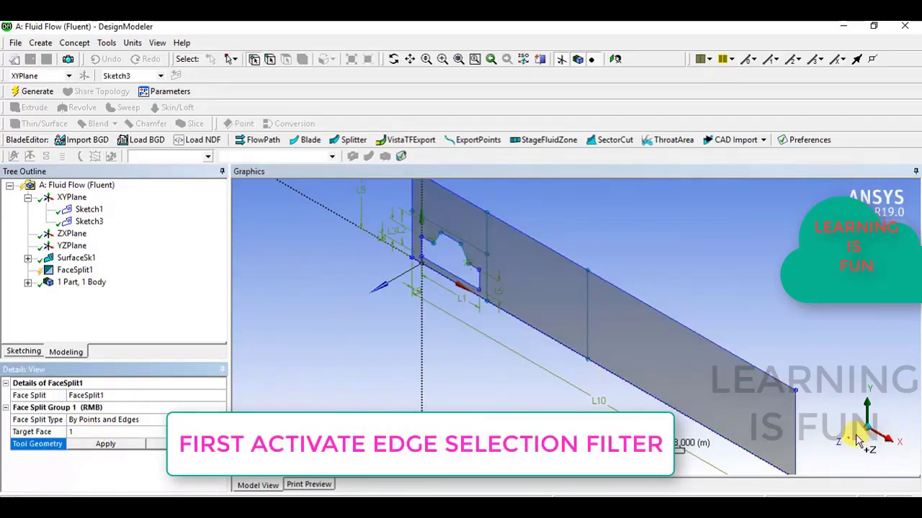
{"action": "left_click", "coordinate": [856, 440]}
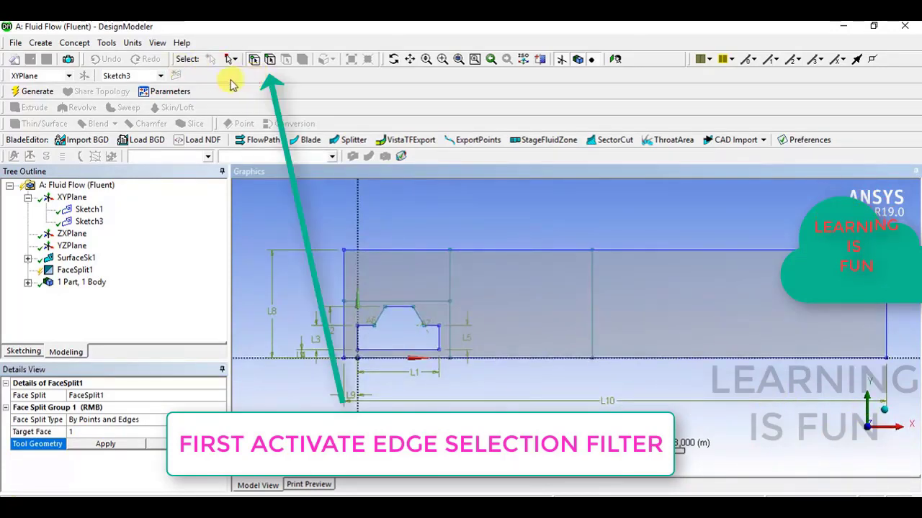
{"action": "left_click", "coordinate": [271, 60]}
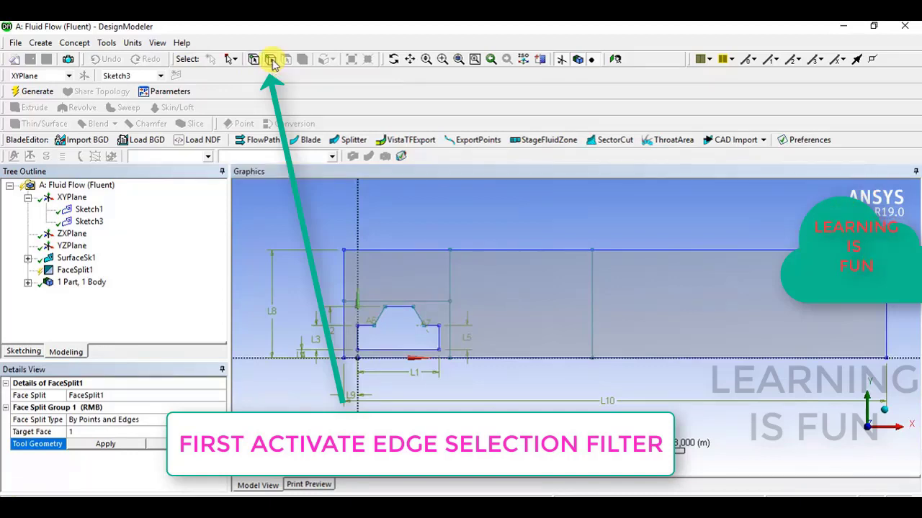
{"action": "left_click", "coordinate": [591, 308]}
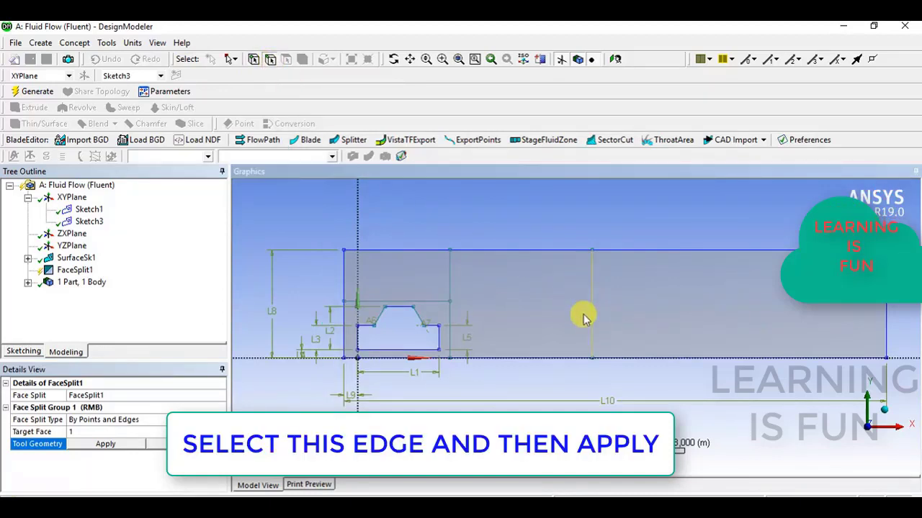
{"action": "left_click", "coordinate": [101, 445]}
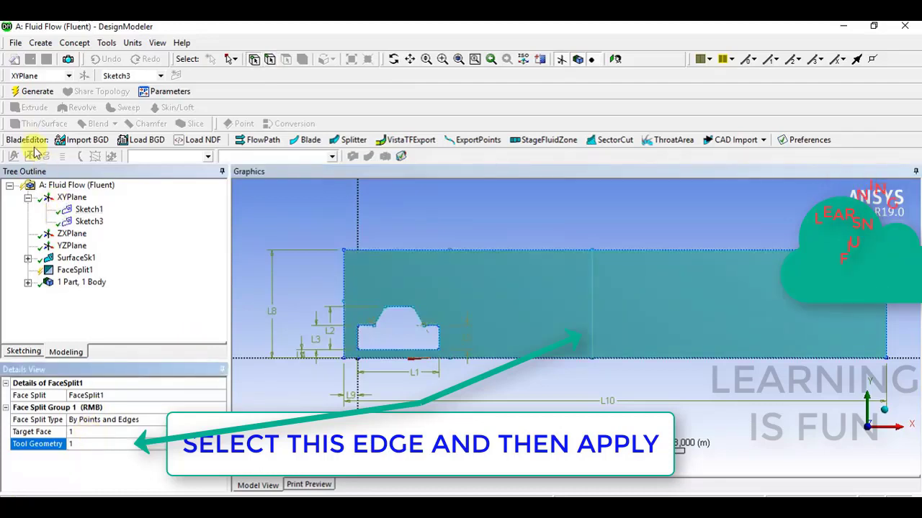
{"action": "left_click", "coordinate": [29, 93]}
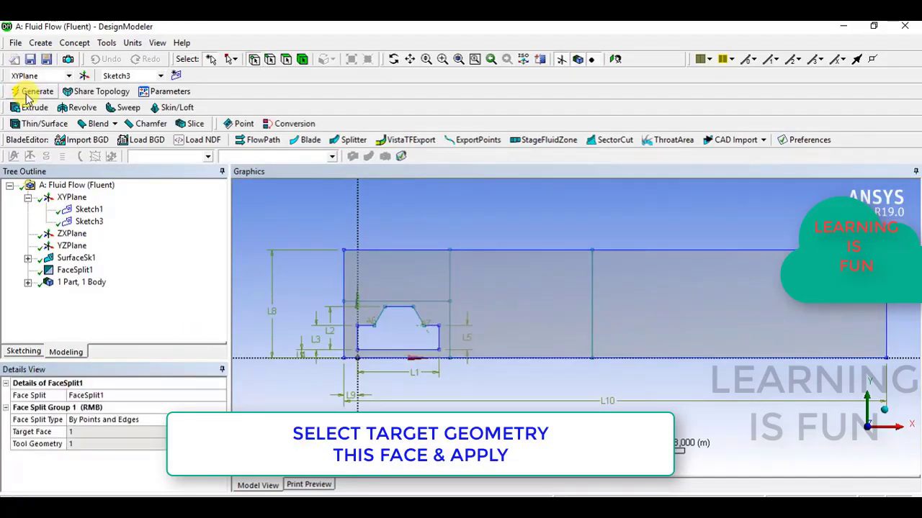
{"action": "left_click", "coordinate": [692, 308]}
- Start FaceSplit3 with the left face containing the cutout as its target
{"action": "left_click", "coordinate": [543, 307]}
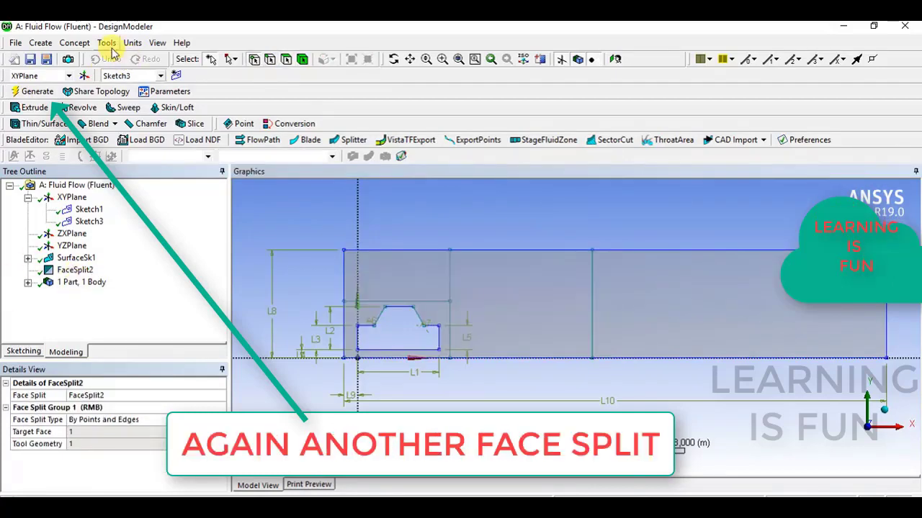
{"action": "left_click", "coordinate": [107, 43]}
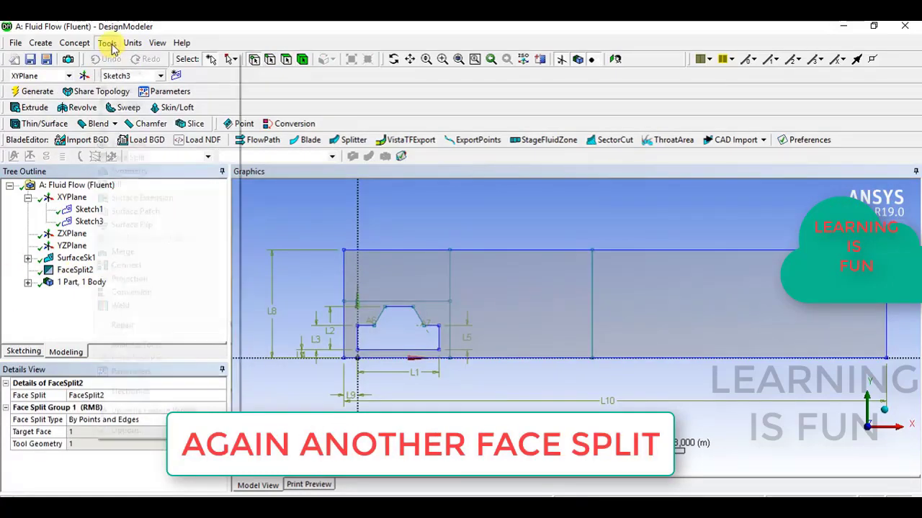
{"action": "left_click", "coordinate": [135, 157]}
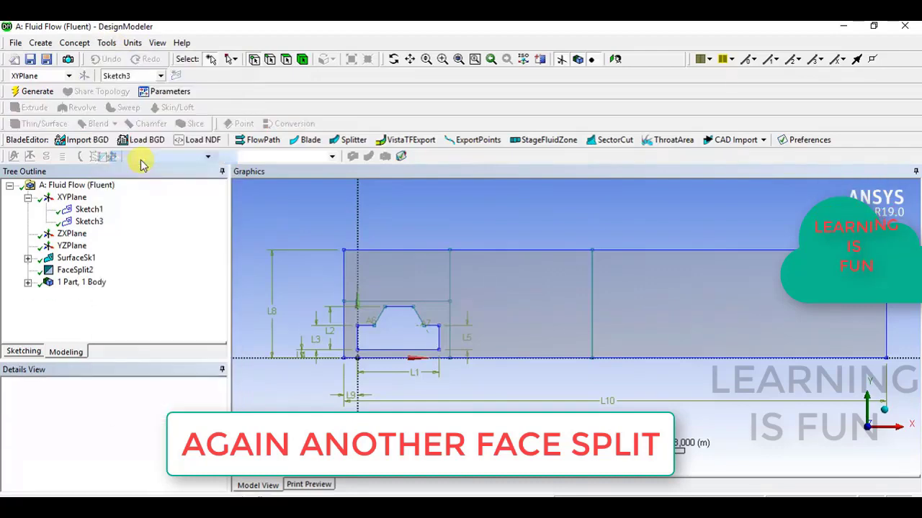
{"action": "left_click", "coordinate": [507, 323]}
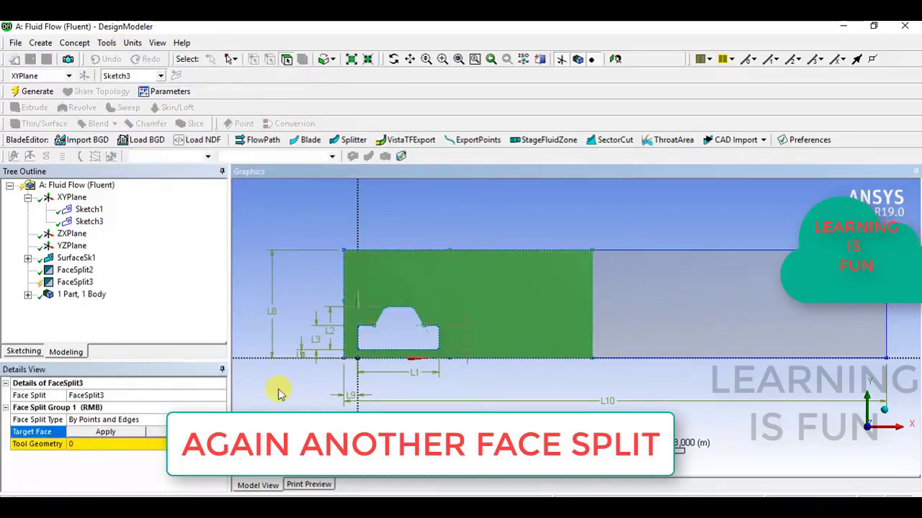
{"action": "left_click", "coordinate": [115, 434]}
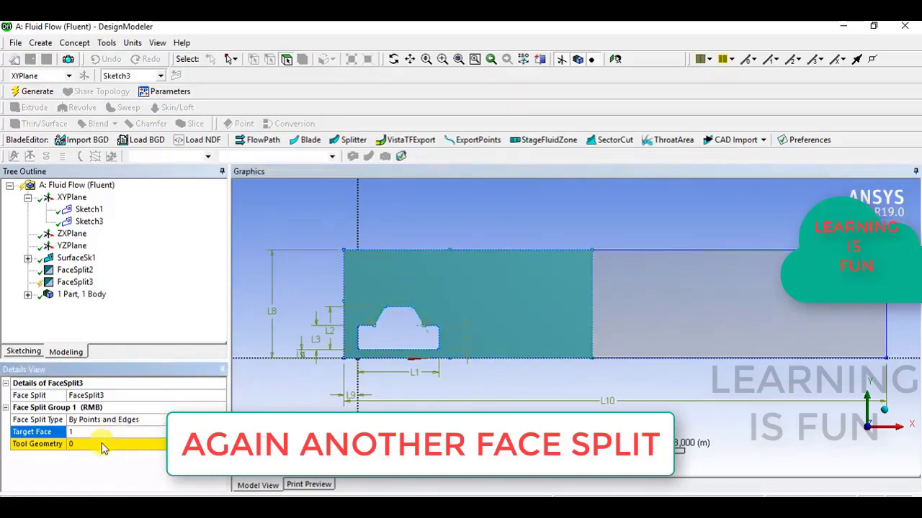
- Assign the remaining split lines as tool geometry and generate the split
{"action": "left_click", "coordinate": [101, 446]}
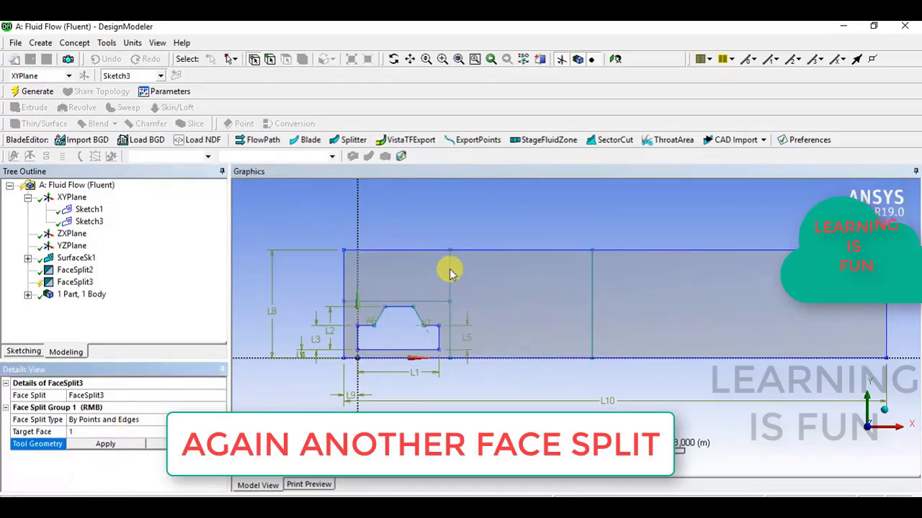
{"action": "left_click", "coordinate": [270, 60]}
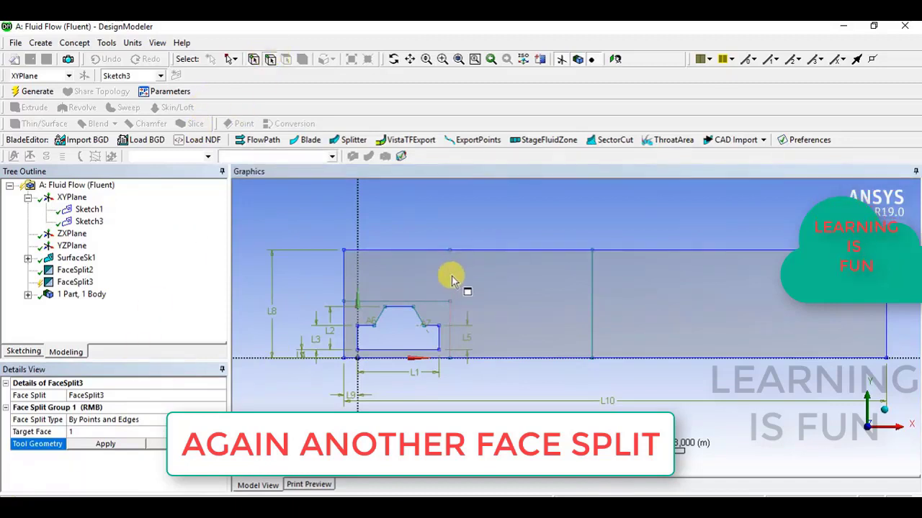
{"action": "left_click", "coordinate": [107, 443]}
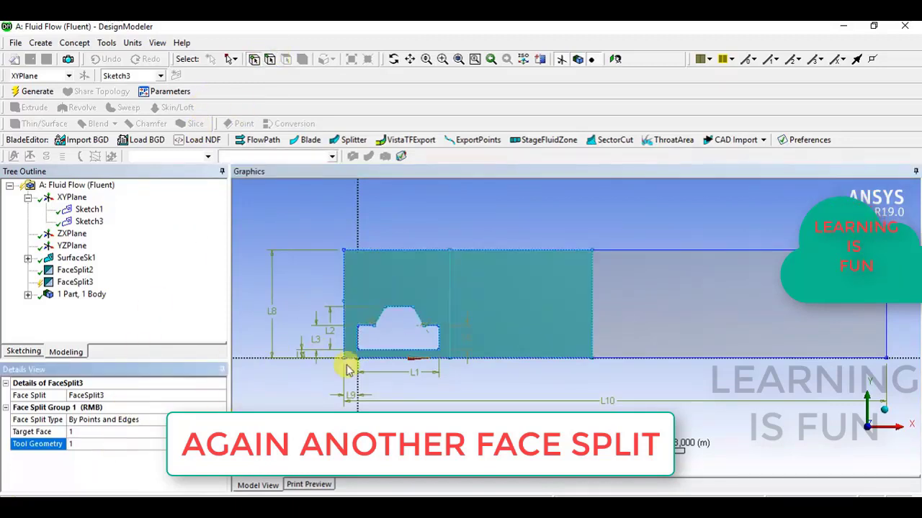
{"action": "left_click", "coordinate": [33, 92]}
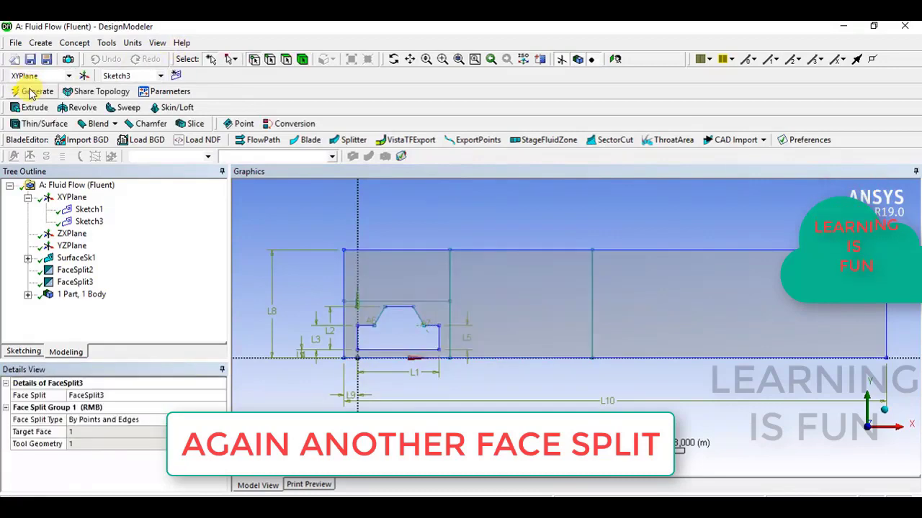